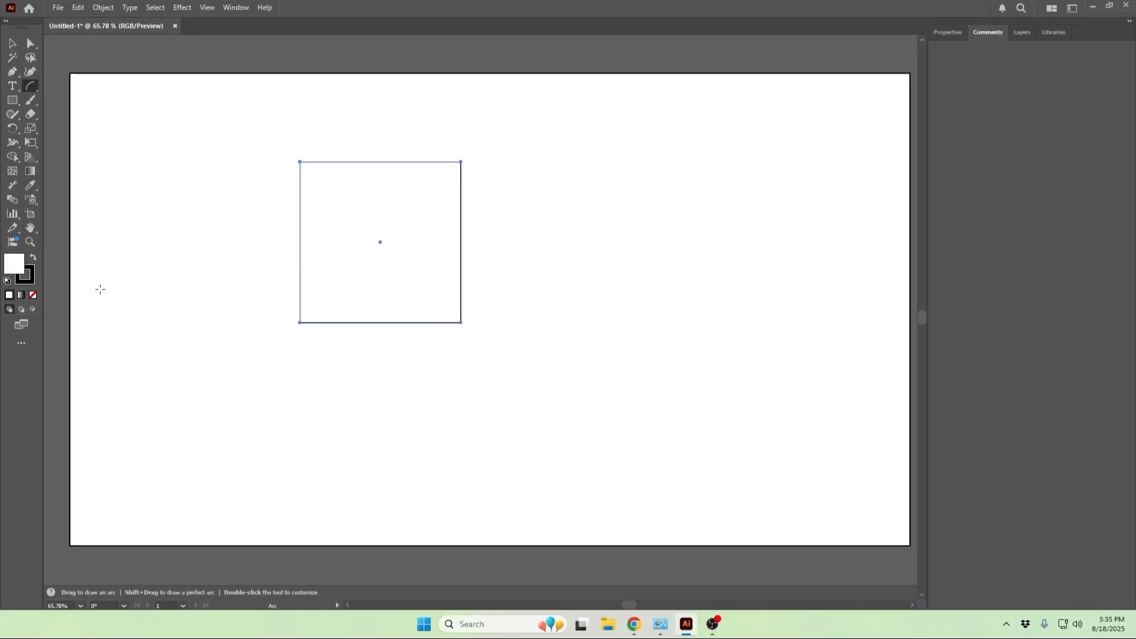
# Step: Switch the selected square to Draw Inside mode and draw an arc across it, extending past its lower and left edges
pyautogui.click(12, 43)
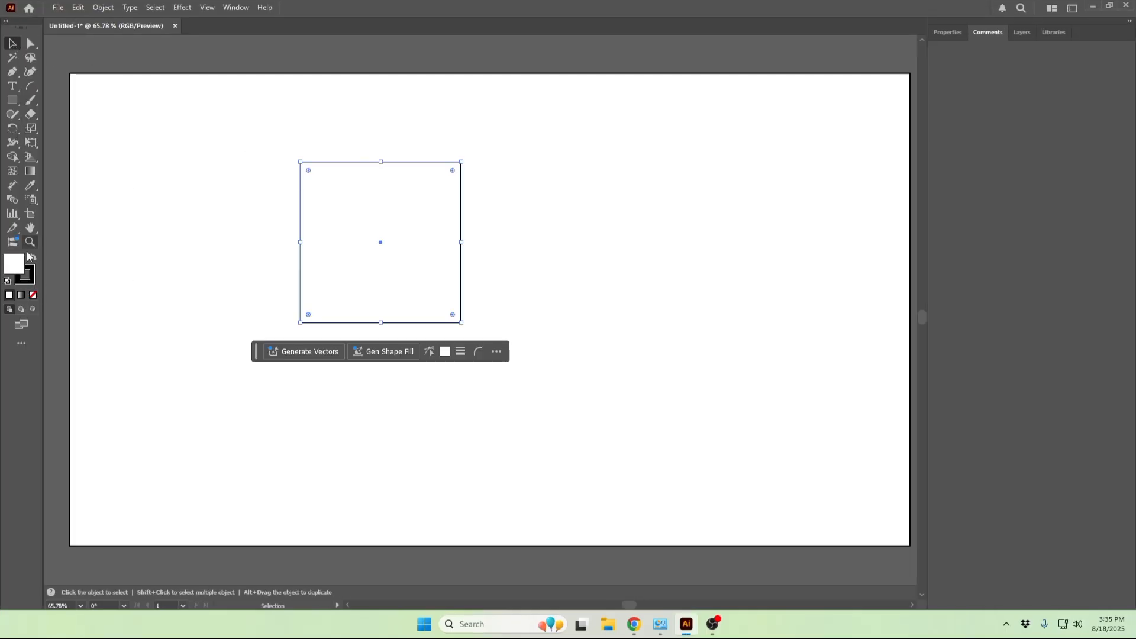
pyautogui.click(33, 310)
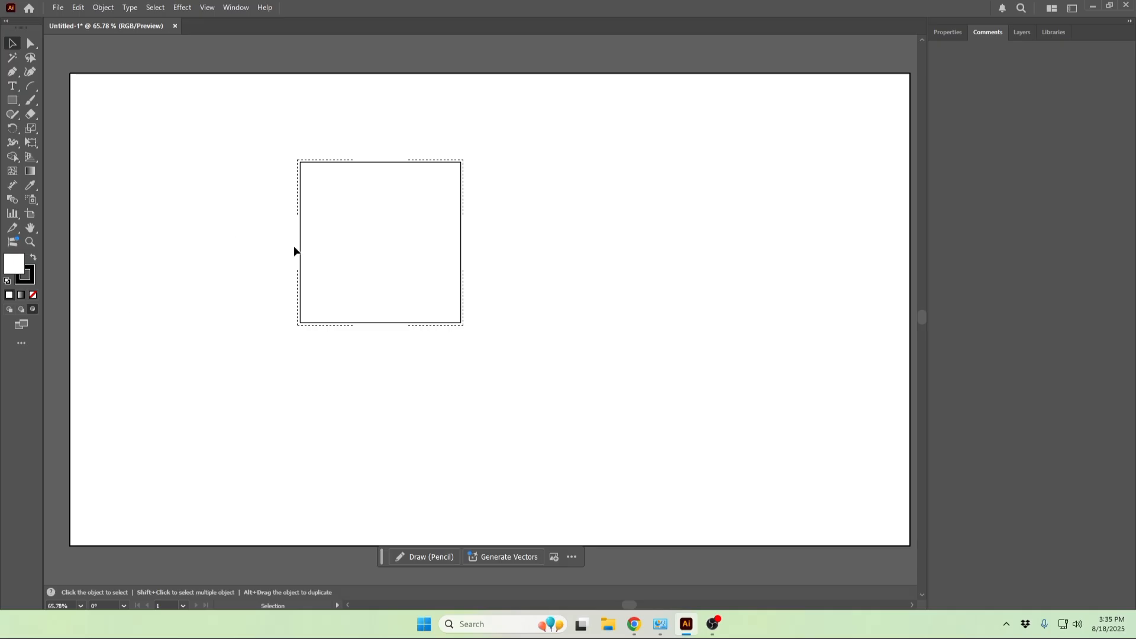
pyautogui.click(31, 86)
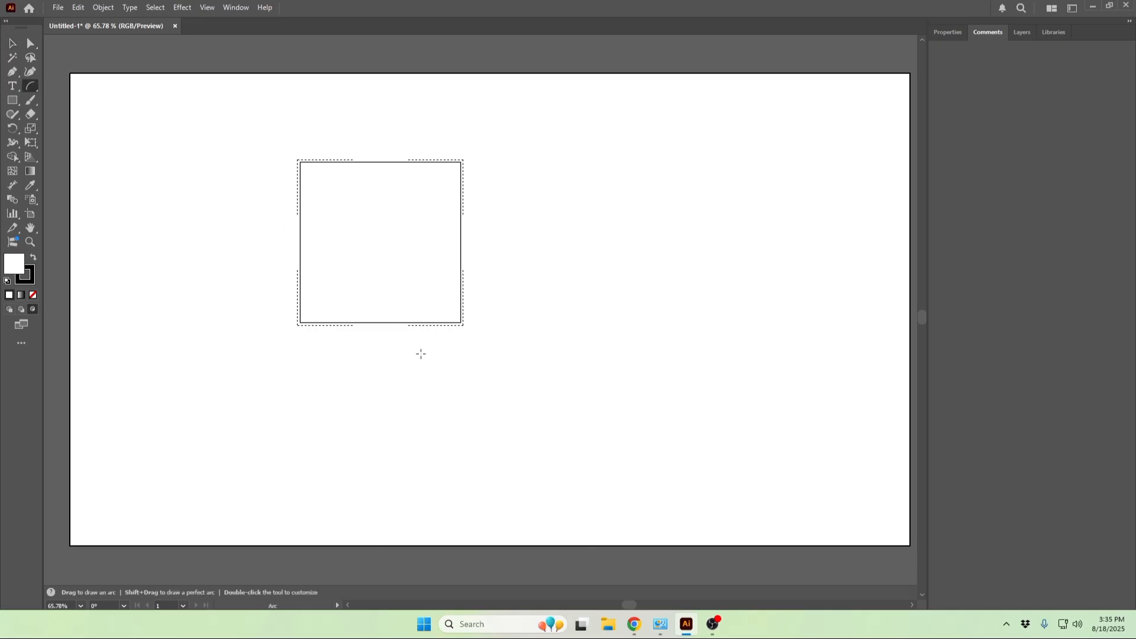
pyautogui.moveTo(418, 350); pyautogui.dragTo(232, 196)
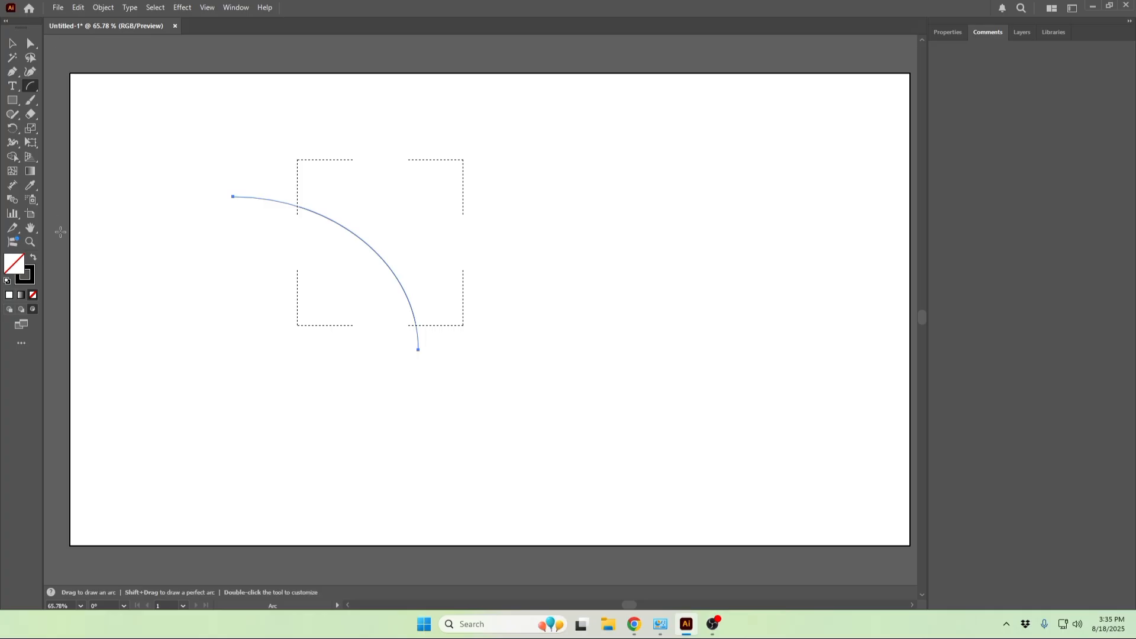
# Step: Set the stroke color to dark red 5e1919
pyautogui.click(31, 267)
pyautogui.doubleClick(31, 268)
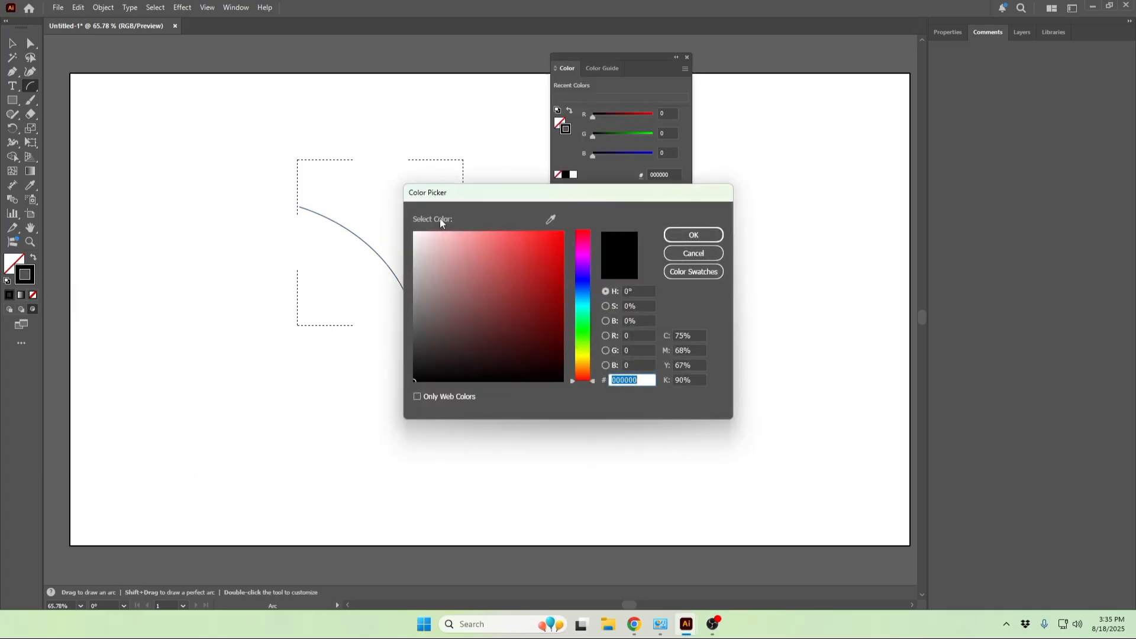
pyautogui.click(523, 327)
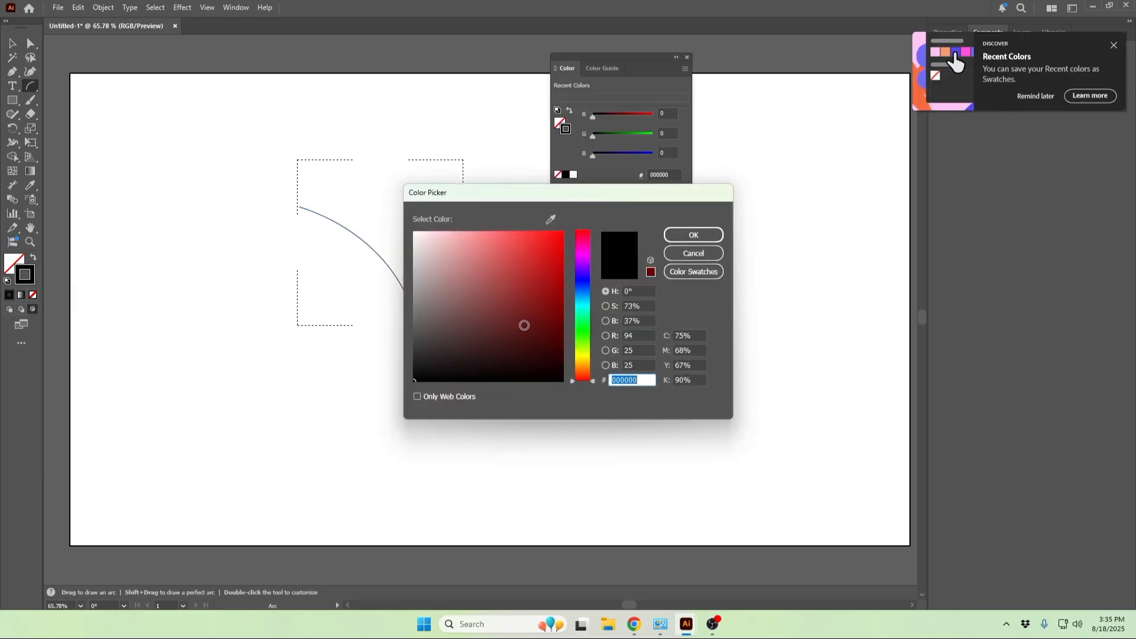
pyautogui.click(693, 235)
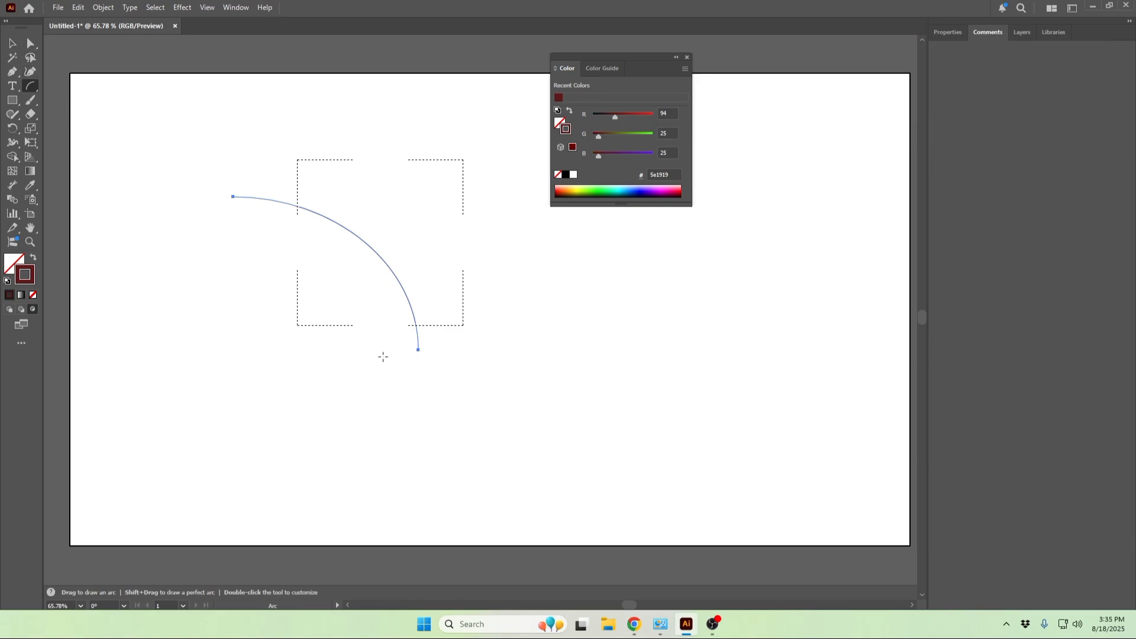
# Step: Draw two progressively smaller arcs inside the first one, roughly parallel to it and crossing the square's lower-left area
pyautogui.moveTo(383, 356); pyautogui.dragTo(235, 228)
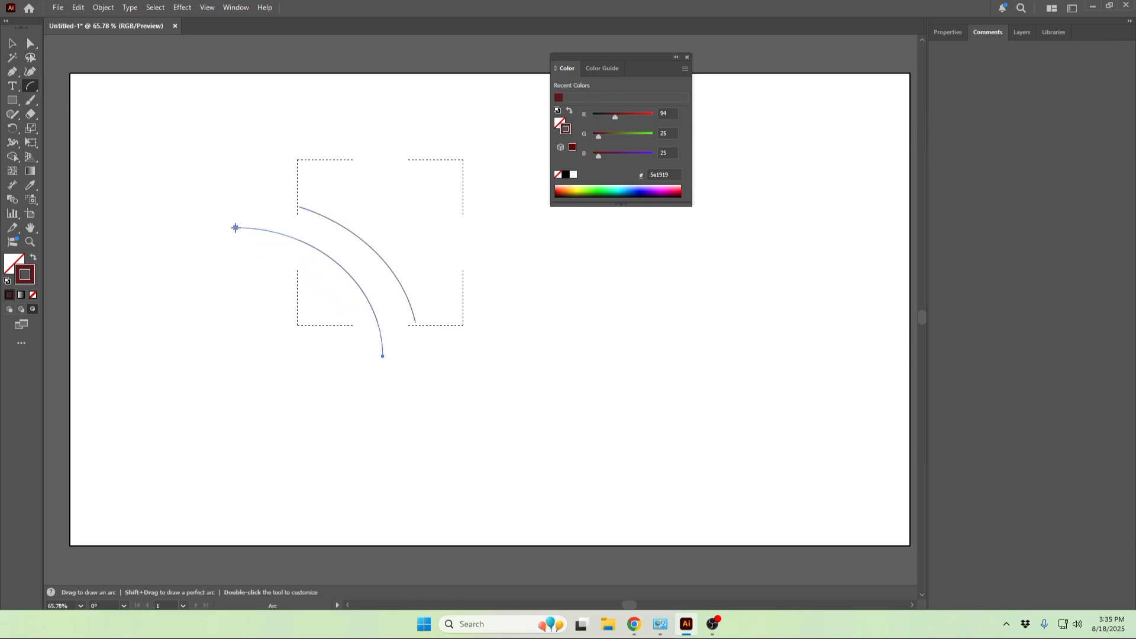
pyautogui.moveTo(353, 364); pyautogui.dragTo(247, 260)
# Step: Deselect the last arc and select the whole clipped group of square and arcs
pyautogui.click(12, 43)
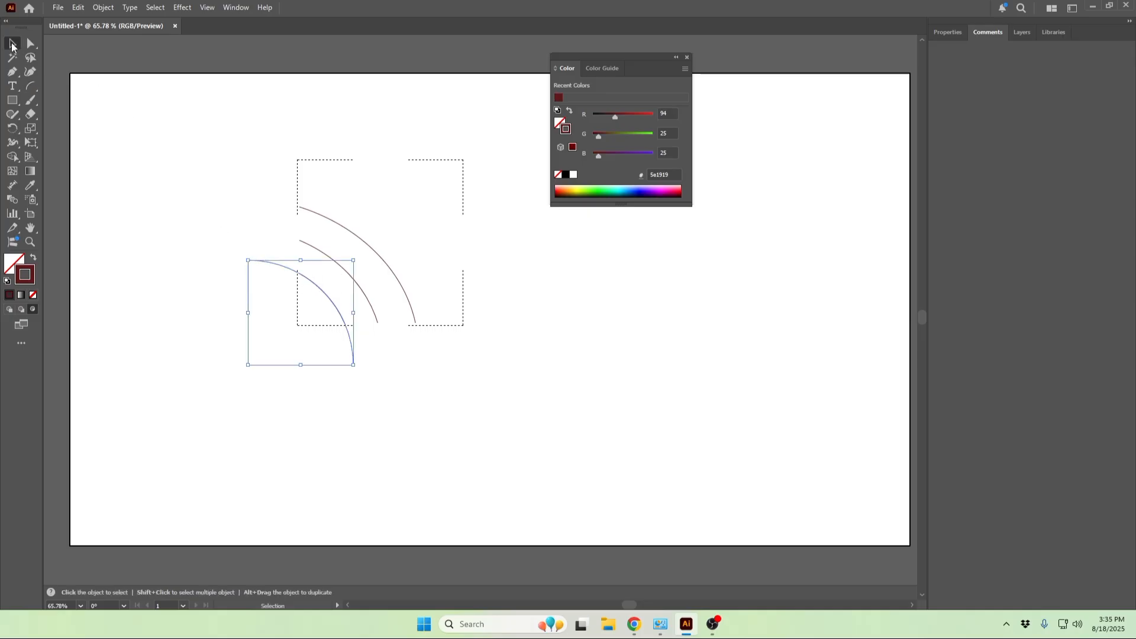
pyautogui.click(726, 485)
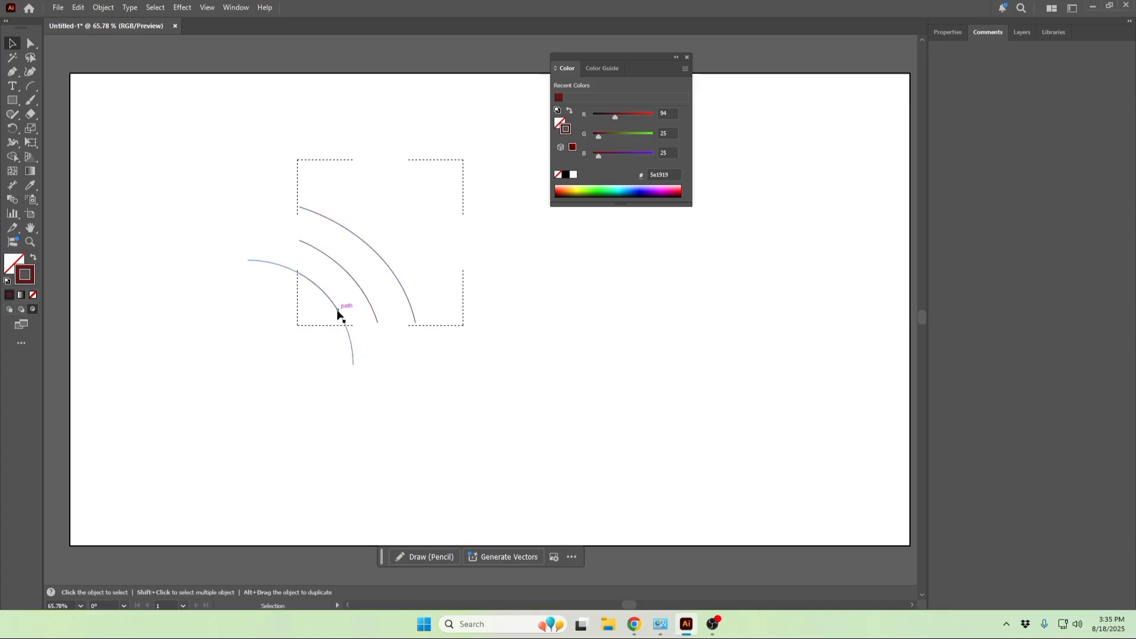
pyautogui.click(372, 255)
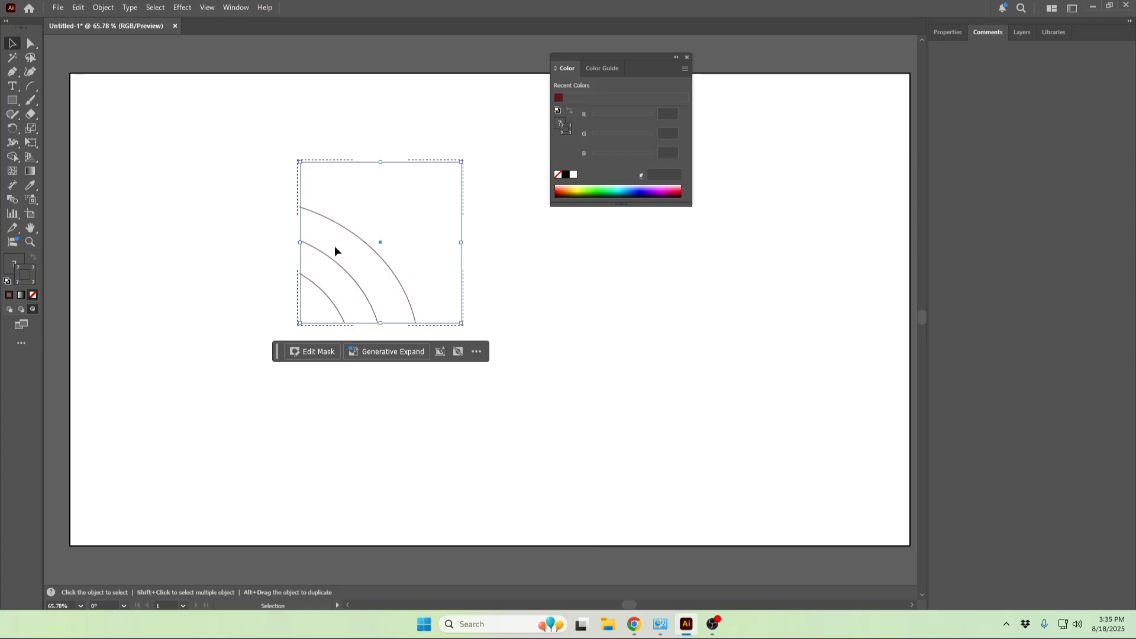
pyautogui.click(330, 278)
pyautogui.click(320, 290)
# Step: Collapse the docked panels, detach Layers as a floating panel, and make it taller
pyautogui.click(1129, 21)
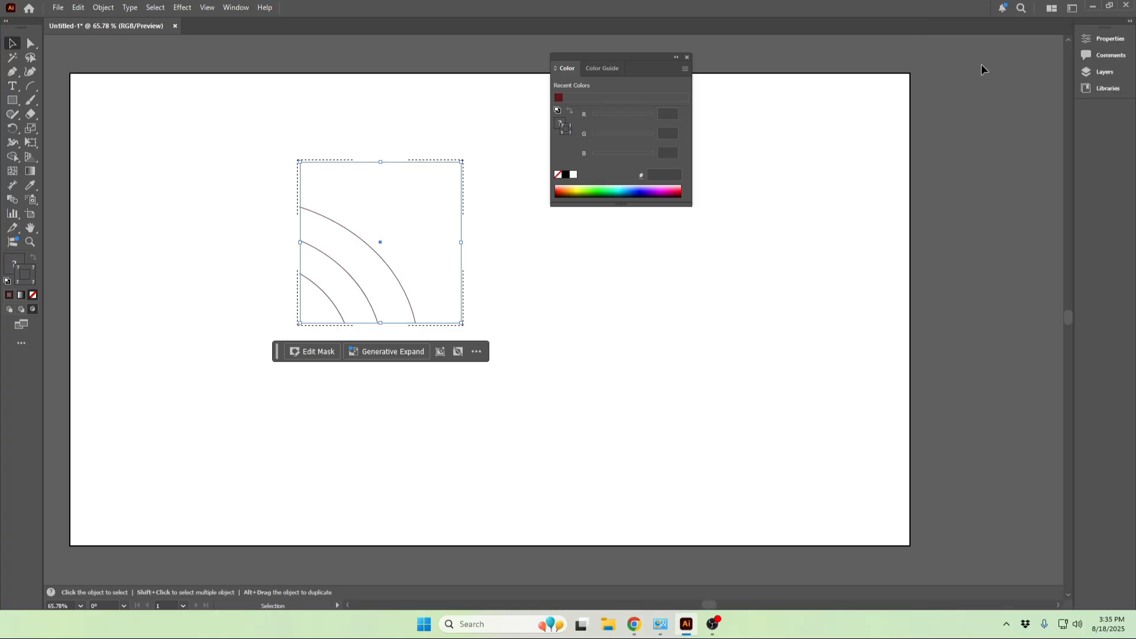
pyautogui.click(1105, 72)
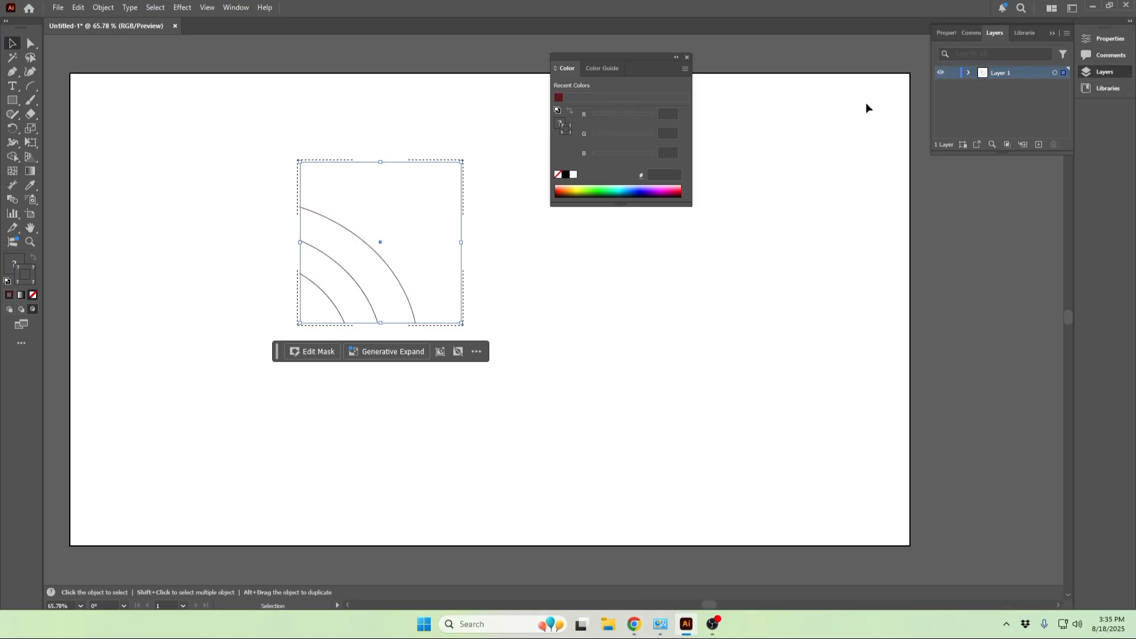
pyautogui.moveTo(995, 33); pyautogui.dragTo(793, 39)
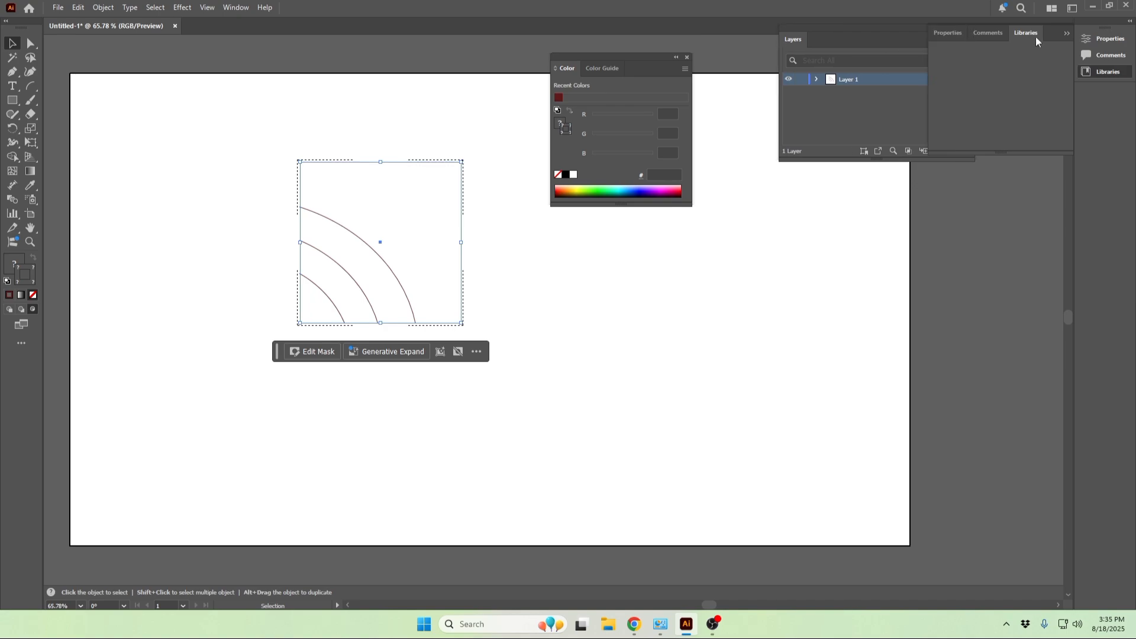
pyautogui.click(1066, 31)
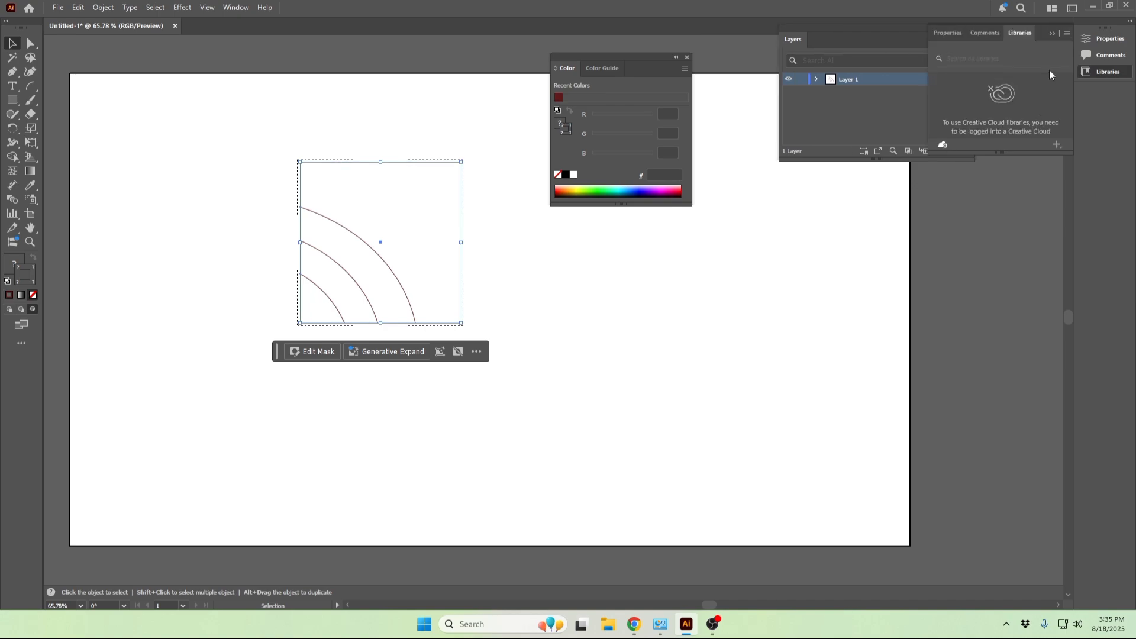
pyautogui.click(1053, 35)
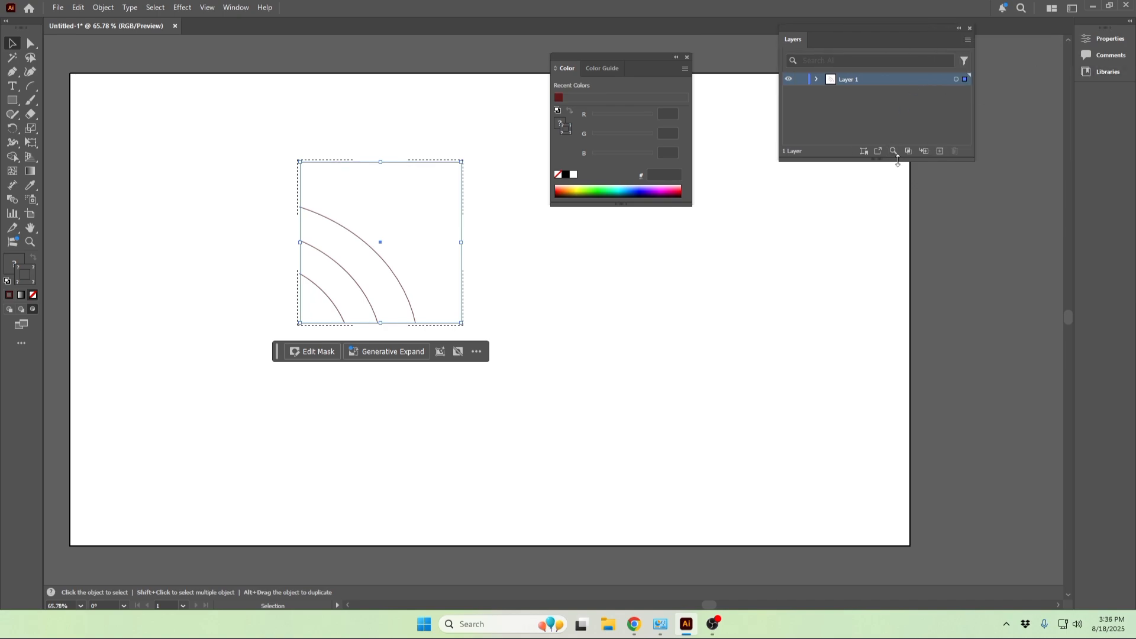
pyautogui.moveTo(896, 159); pyautogui.dragTo(896, 259)
# Step: Dock the floating Color and Color Guide panels with the collapsed ones, and expand Layer 1 and its Clip Group
pyautogui.click(817, 80)
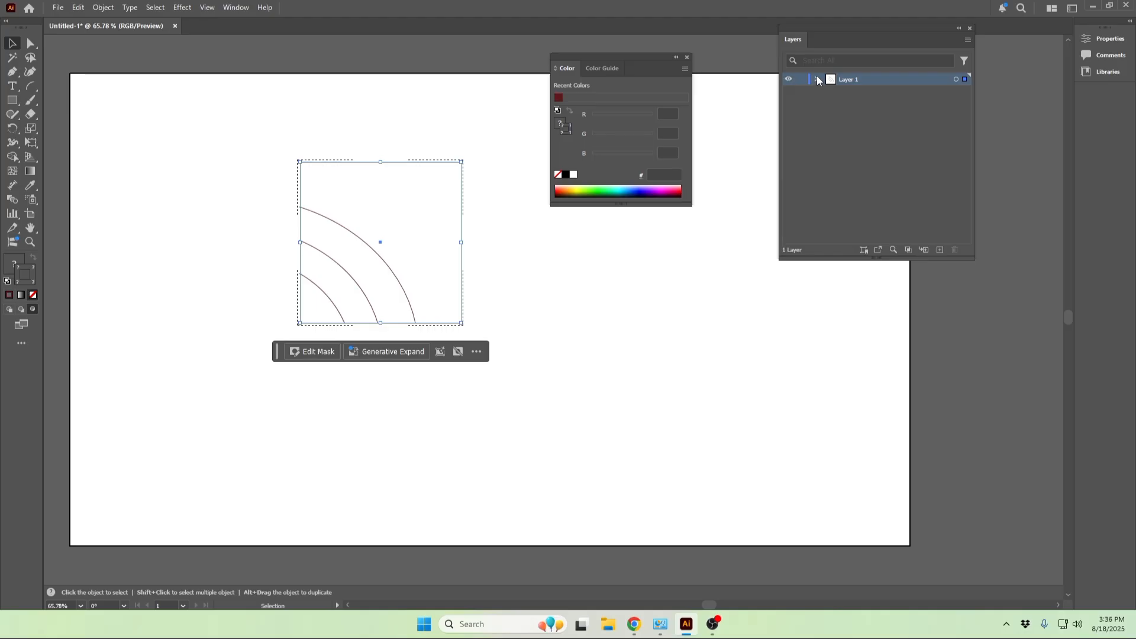
pyautogui.click(676, 57)
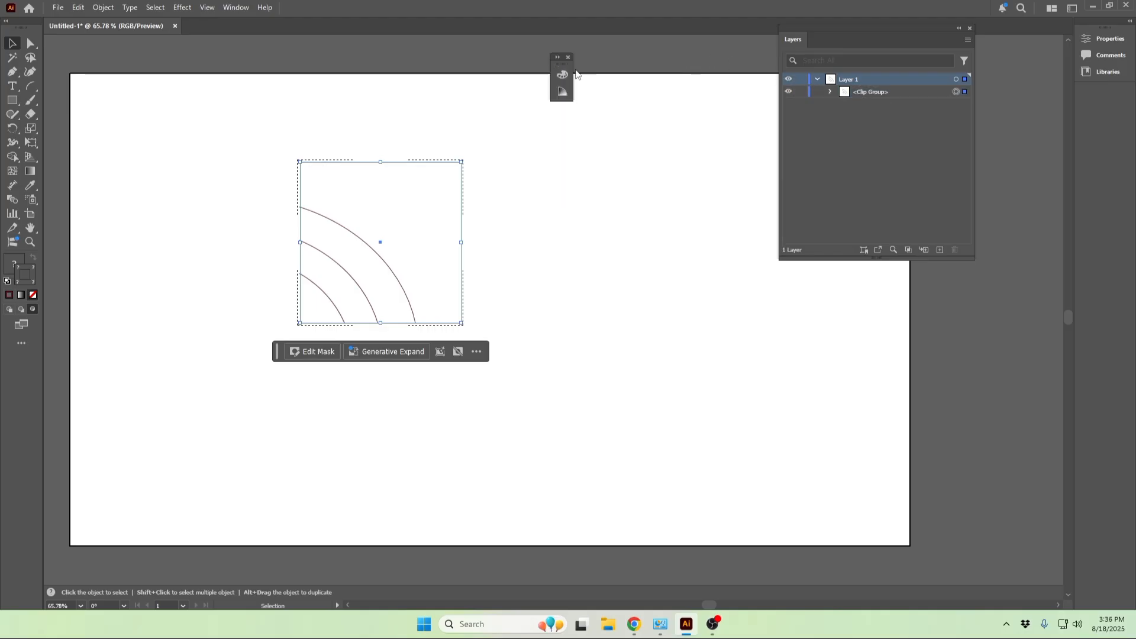
pyautogui.moveTo(565, 73); pyautogui.dragTo(1094, 66)
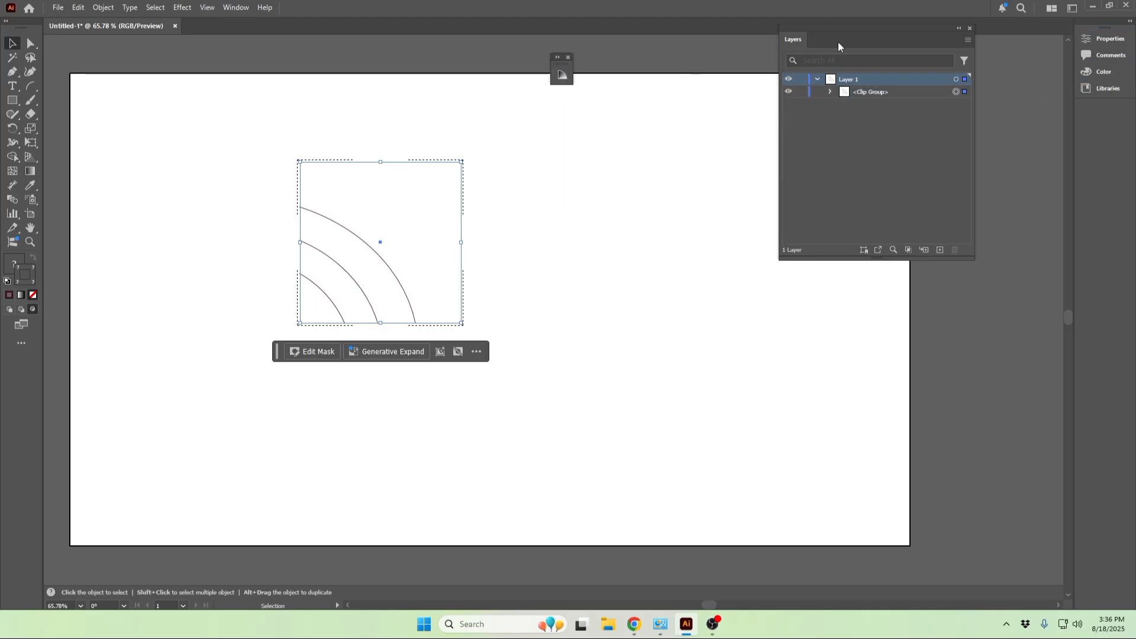
pyautogui.moveTo(573, 78); pyautogui.dragTo(1106, 116)
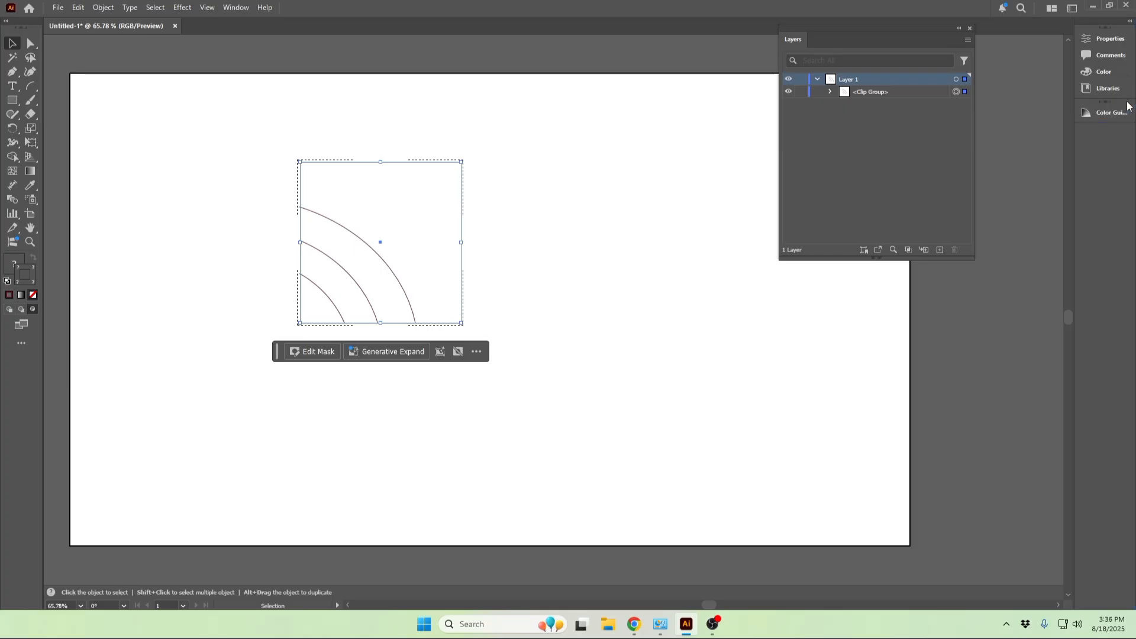
pyautogui.click(830, 92)
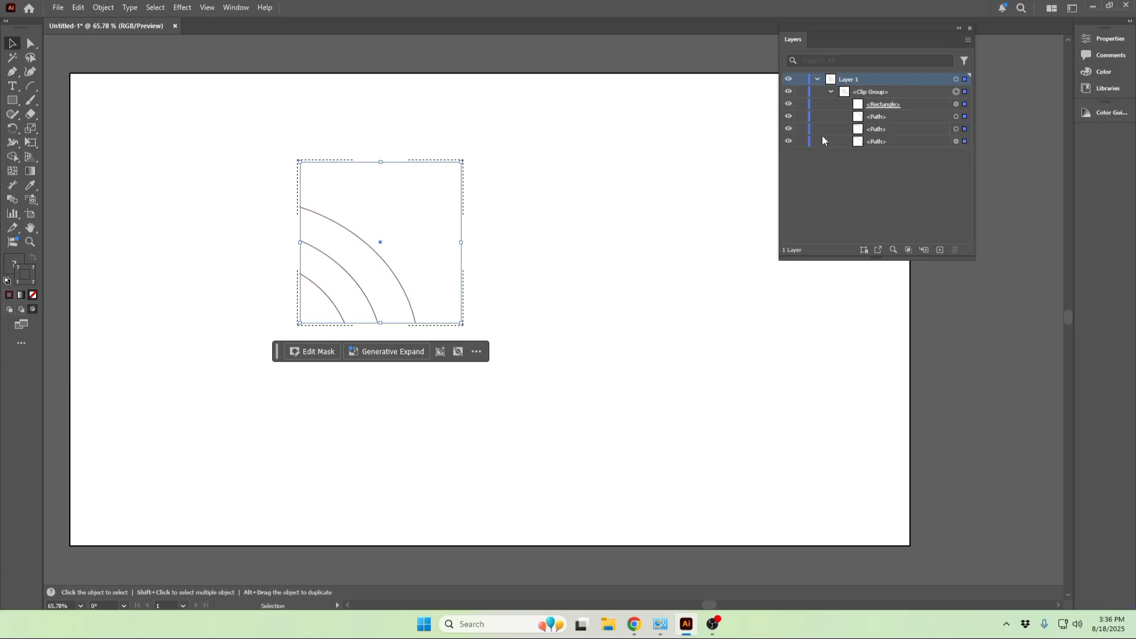
# Step: Toggle the visibility of Layer 1, the Clip Group and the clipping Rectangle off and on to examine what each controls
pyautogui.click(787, 80)
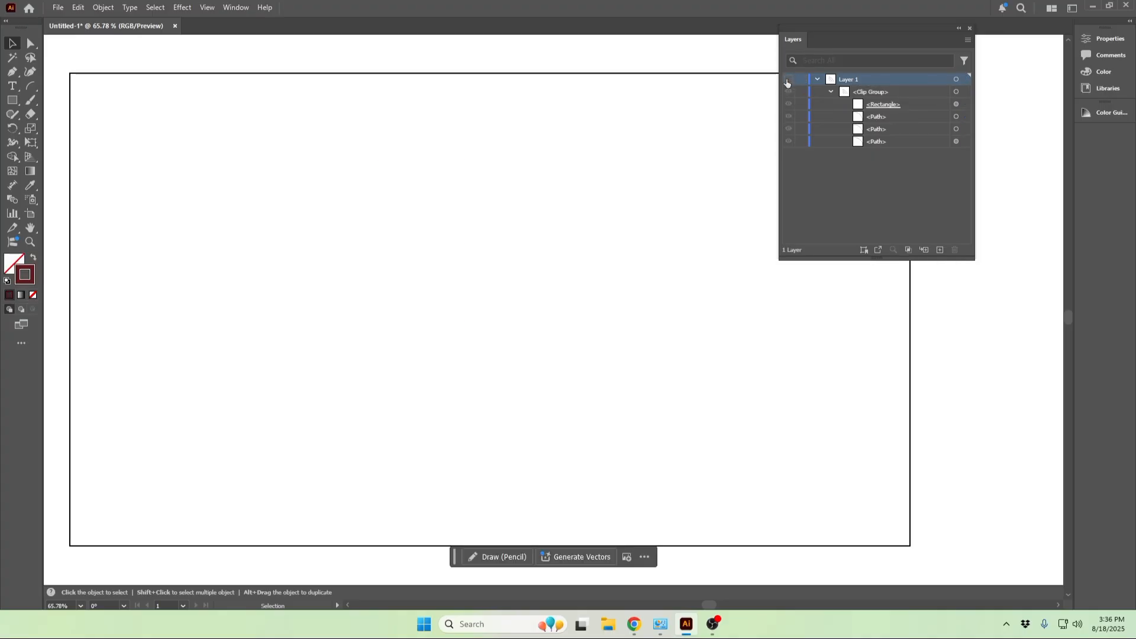
pyautogui.click(788, 81)
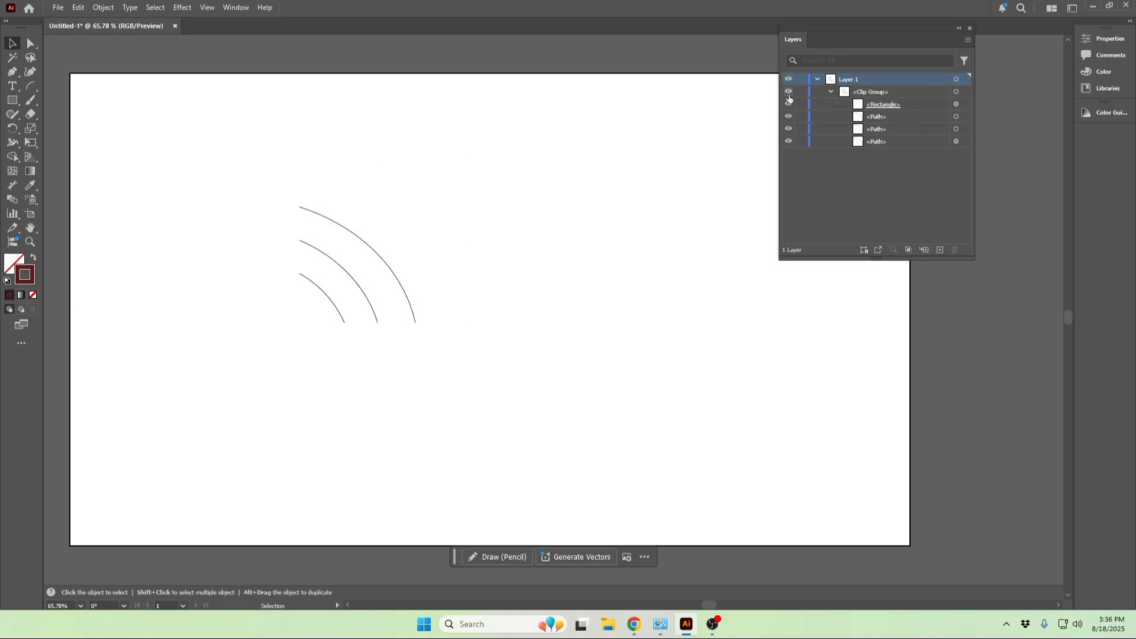
pyautogui.click(789, 93)
pyautogui.click(789, 95)
pyautogui.click(789, 105)
pyautogui.click(789, 106)
pyautogui.click(790, 106)
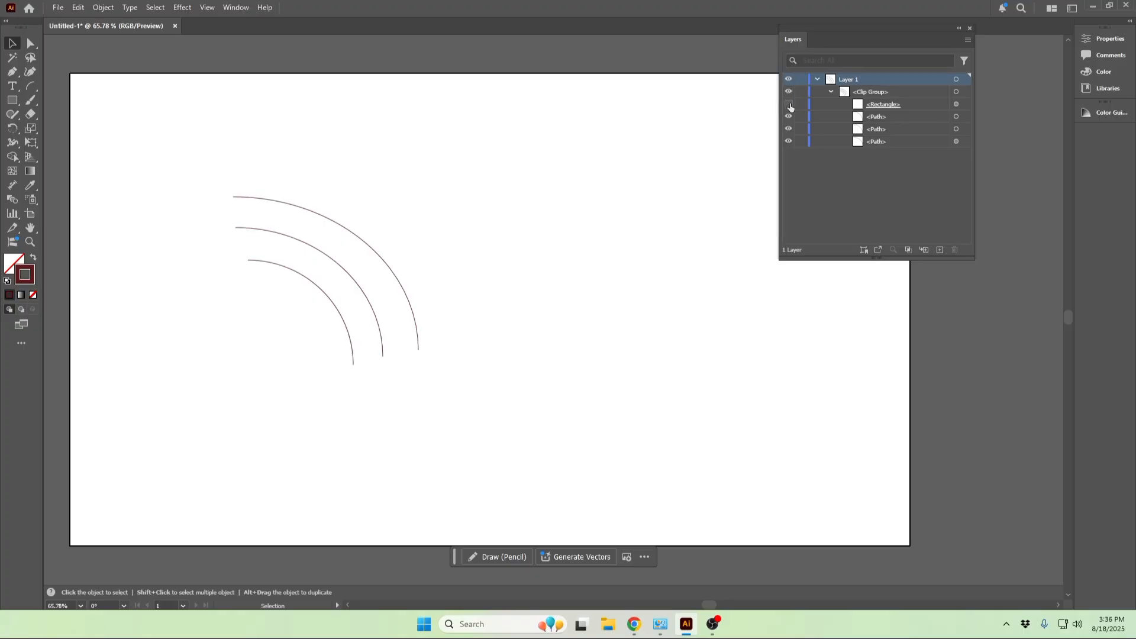
pyautogui.click(790, 105)
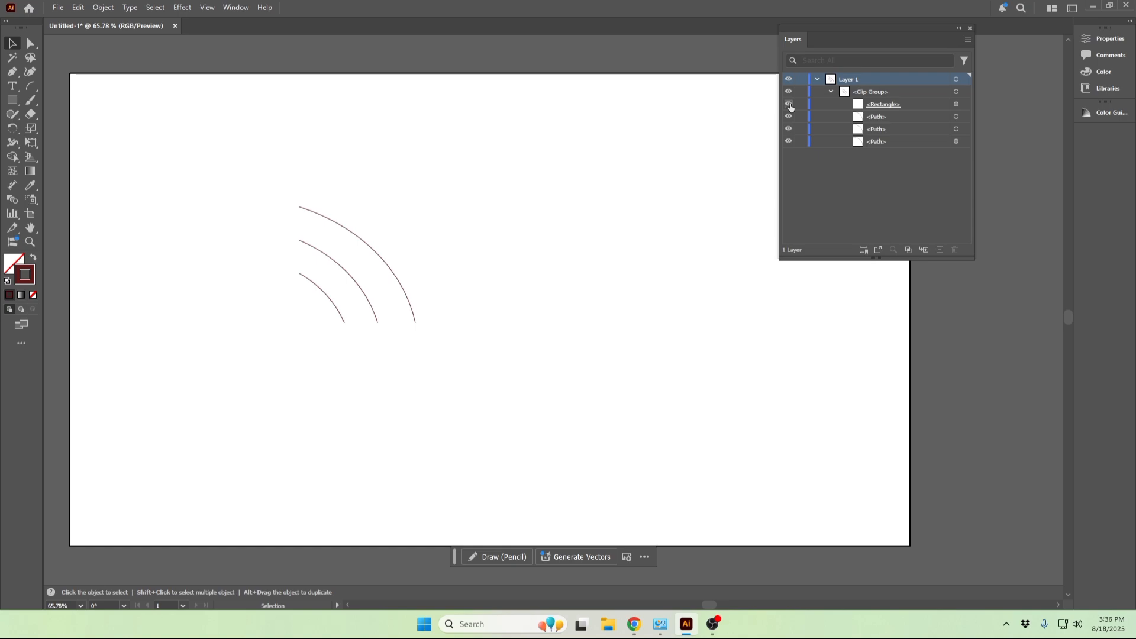
# Step: Lock the clipping Rectangle inside the Clip Group
pyautogui.click(801, 92)
pyautogui.click(801, 104)
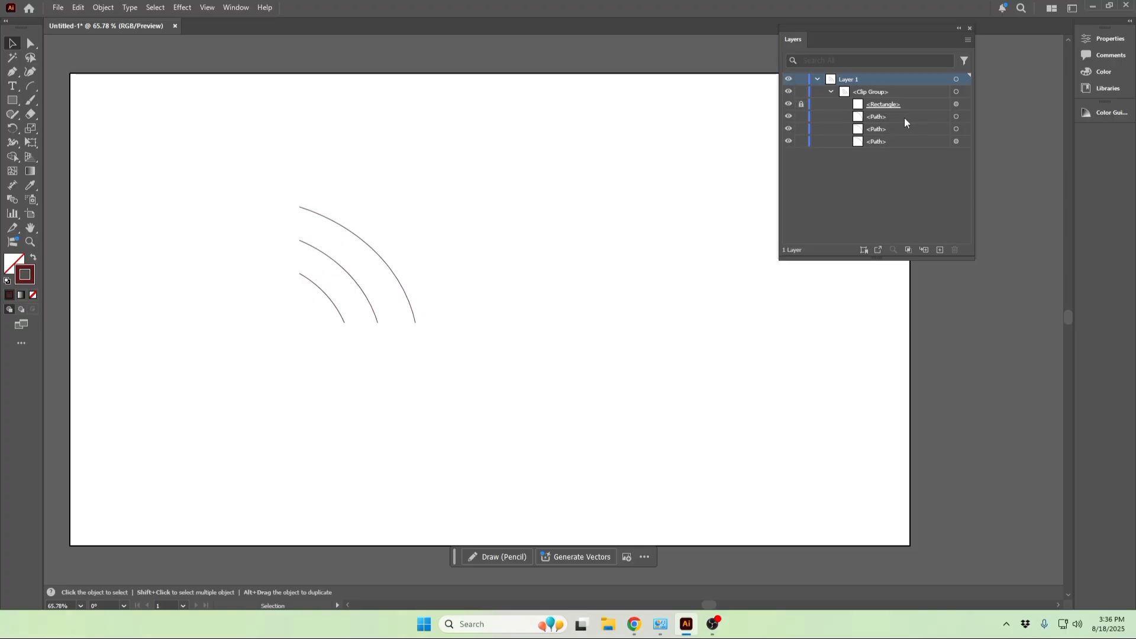
# Step: Fill the innermost arc path with muted green 658266
pyautogui.click(957, 118)
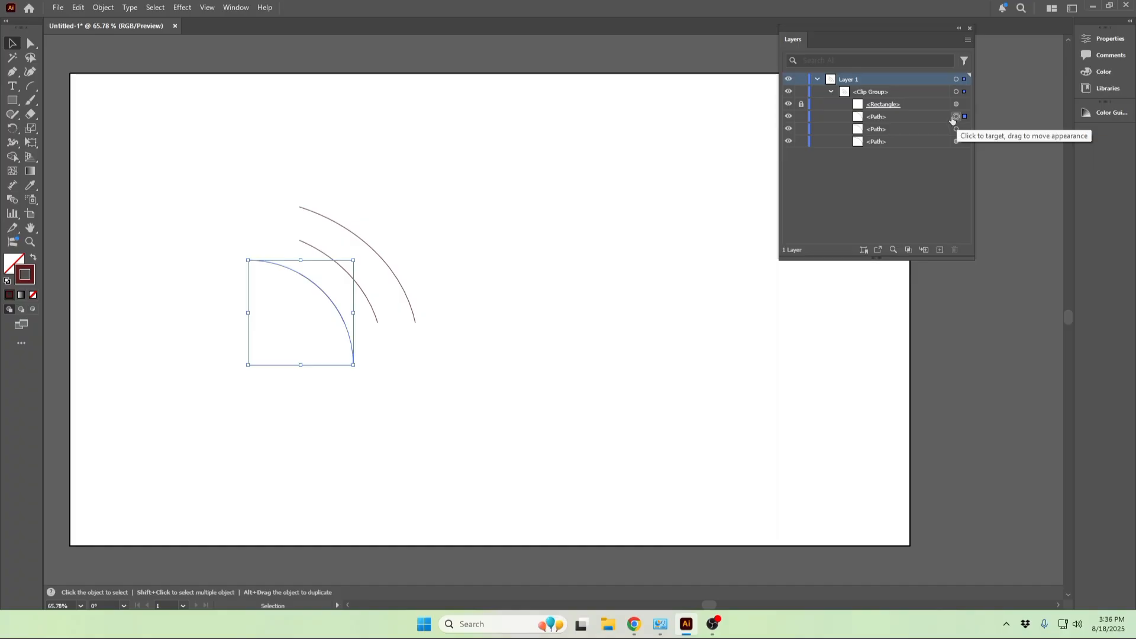
pyautogui.doubleClick(14, 263)
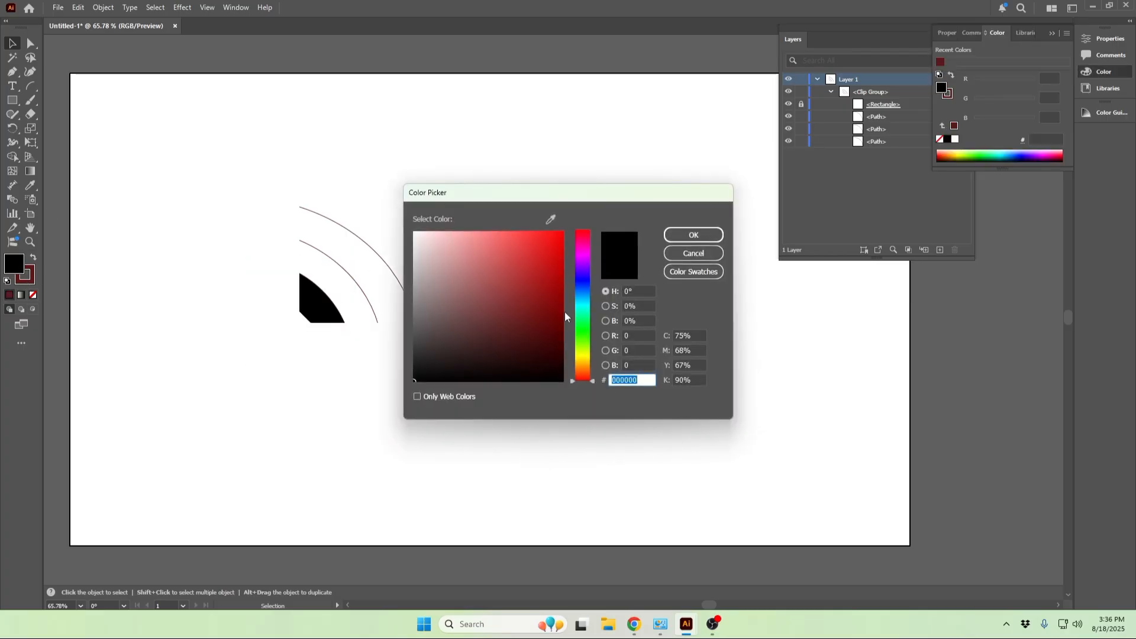
pyautogui.click(582, 330)
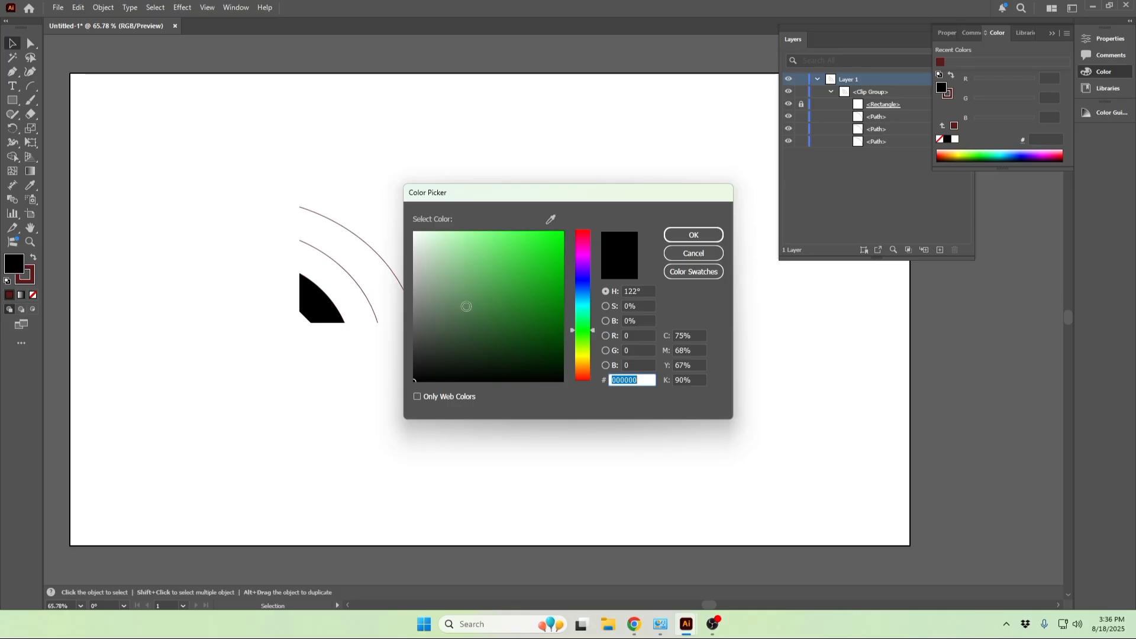
pyautogui.click(447, 305)
pyautogui.click(672, 240)
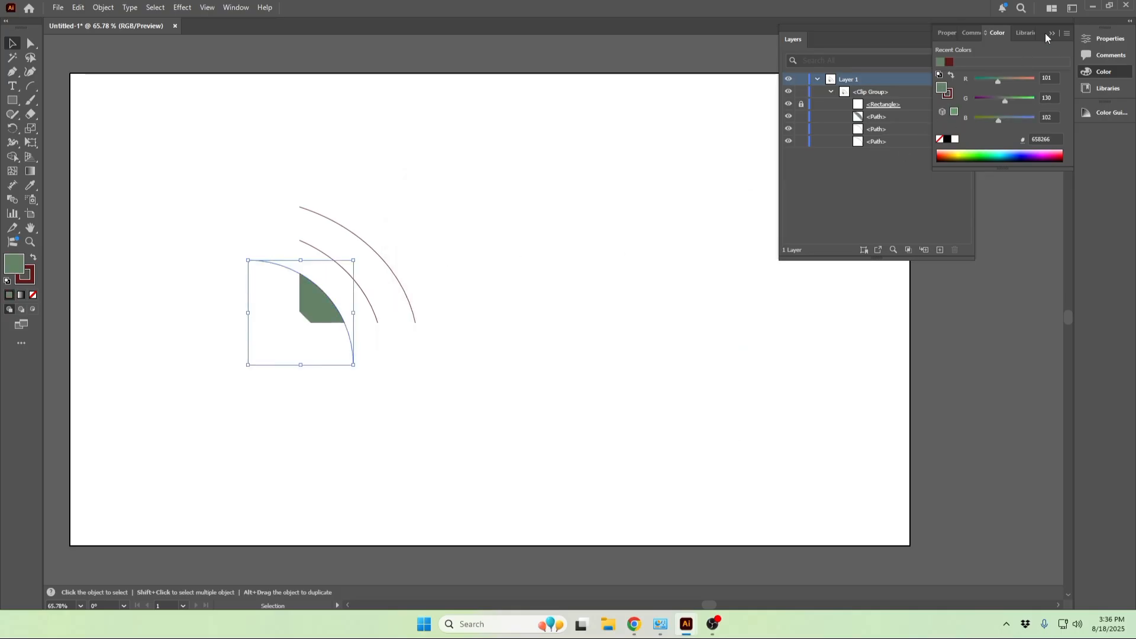
pyautogui.click(1049, 33)
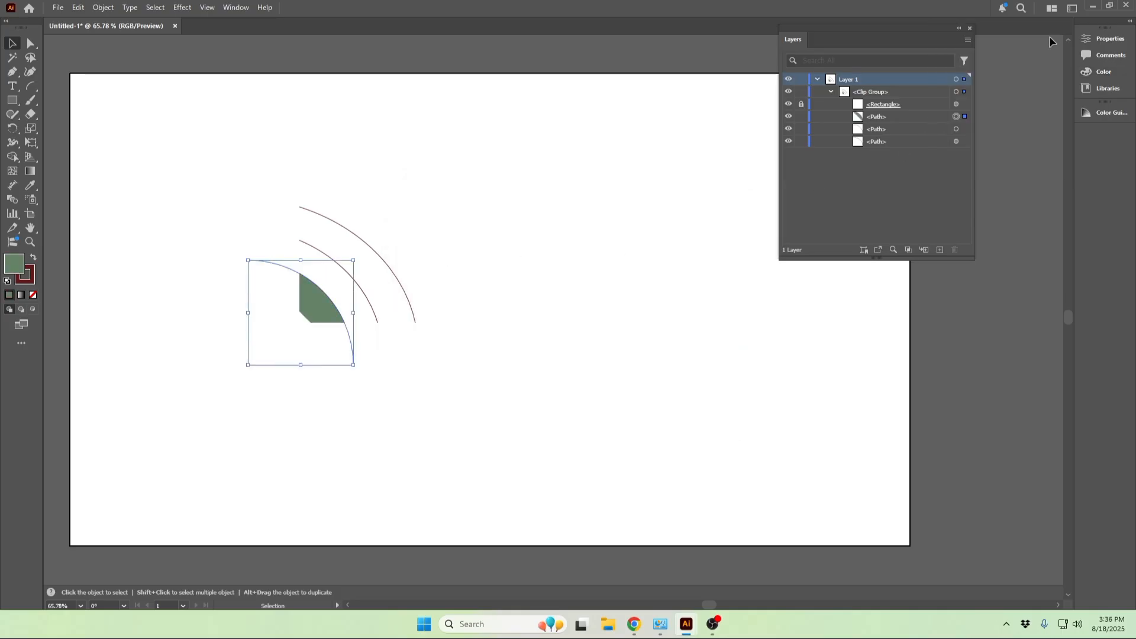
# Step: Fill the middle arc path with olive yellow adad64
pyautogui.click(963, 131)
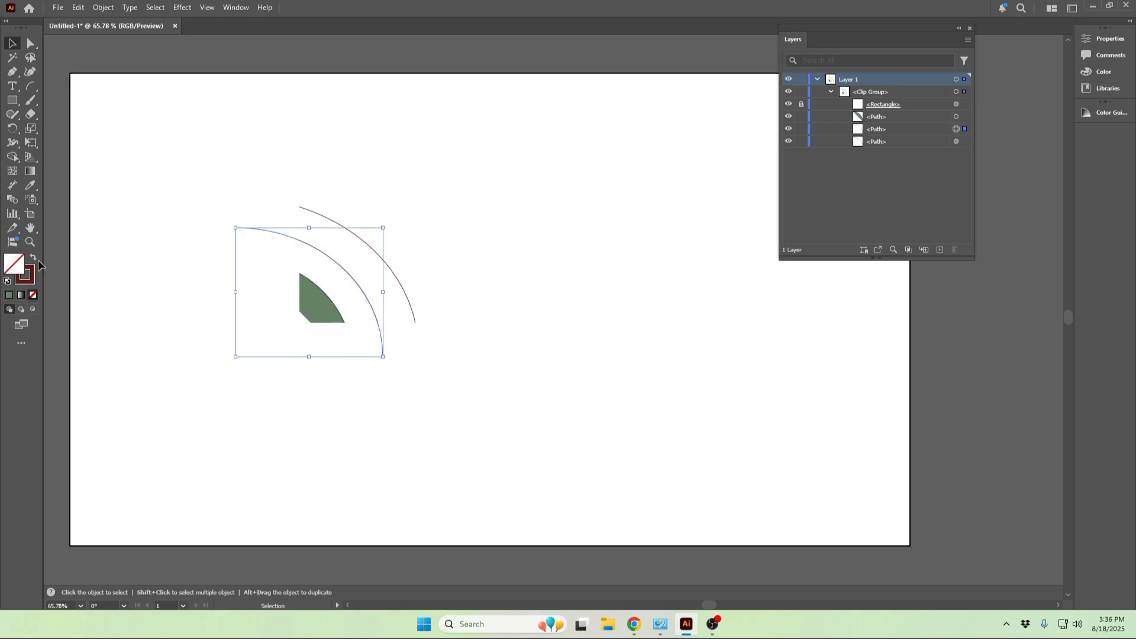
pyautogui.doubleClick(13, 263)
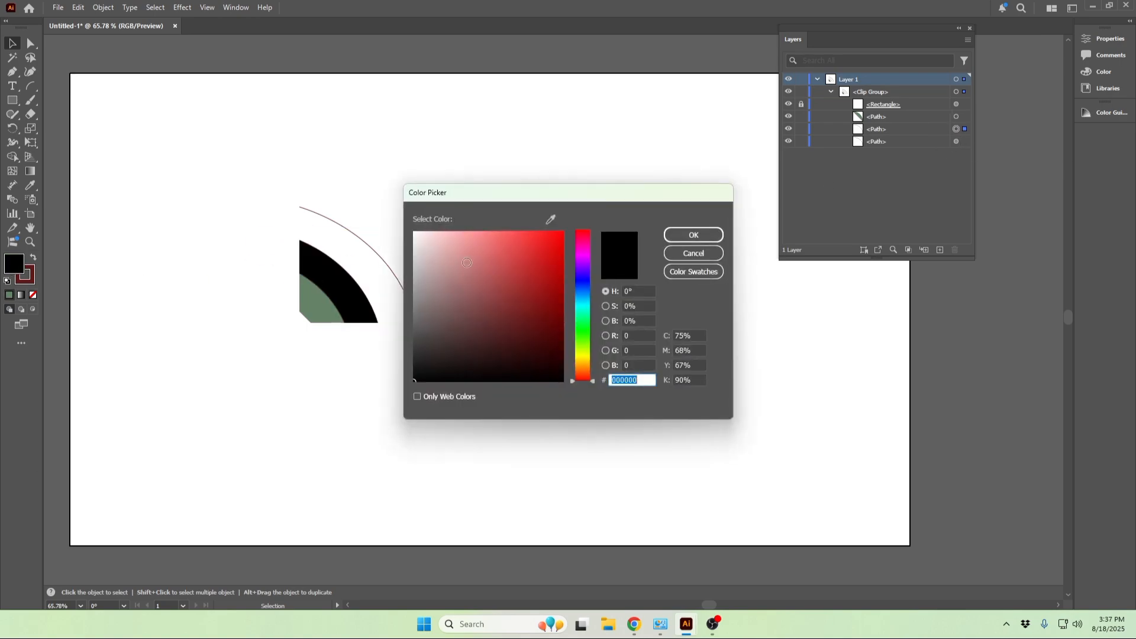
pyautogui.click(583, 357)
pyautogui.click(463, 325)
pyautogui.click(477, 278)
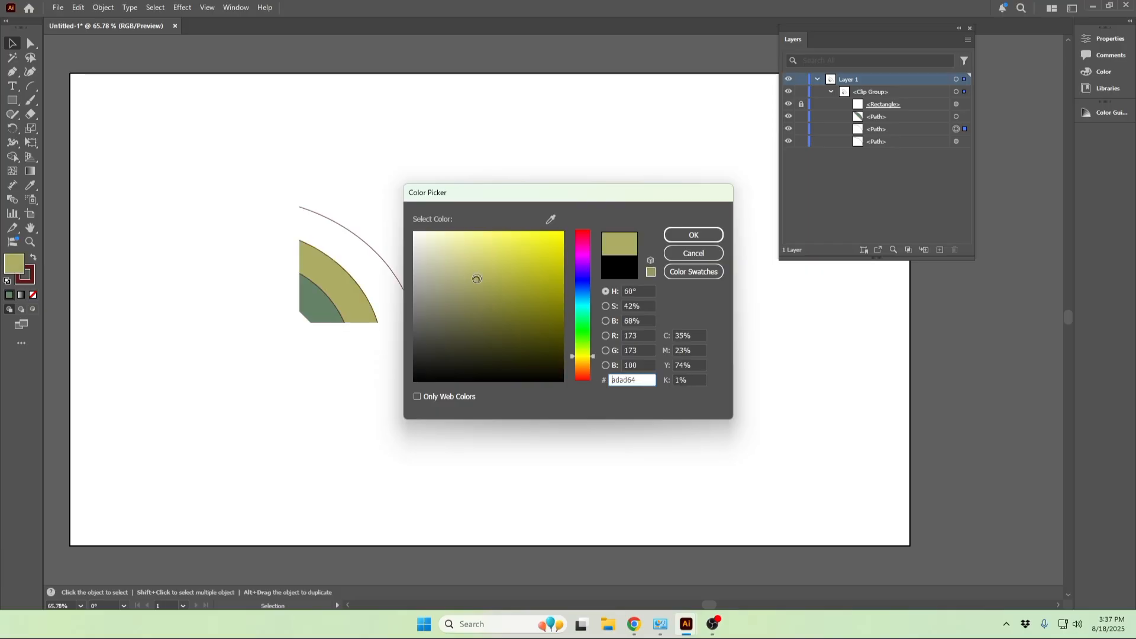
pyautogui.click(698, 239)
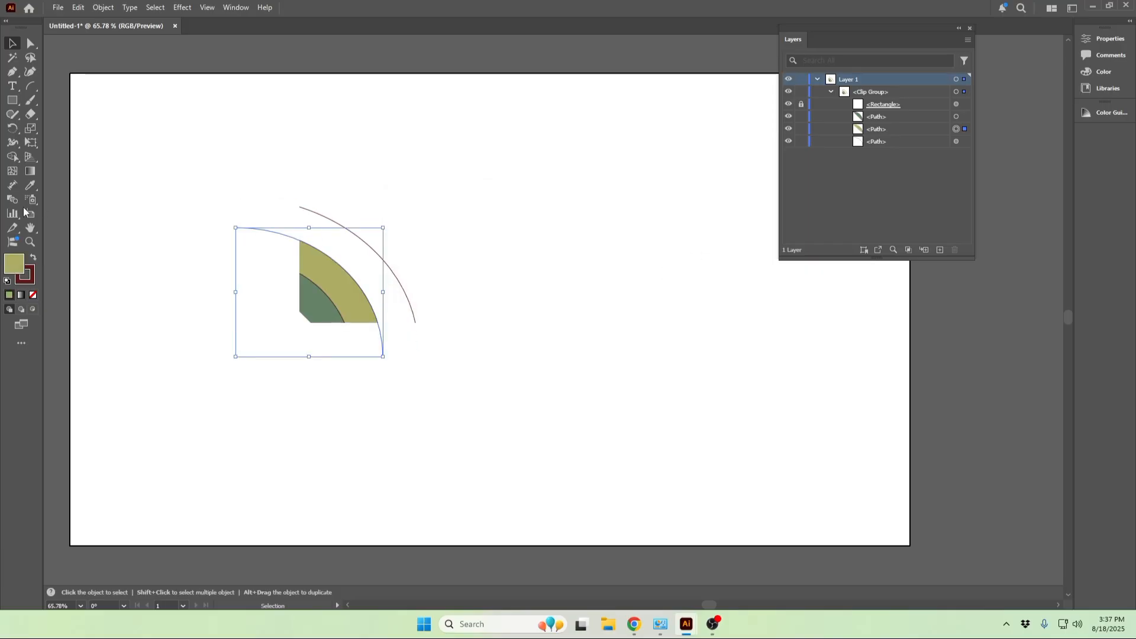
# Step: Fill the outermost arc path with muted blue 7890ba
pyautogui.click(967, 140)
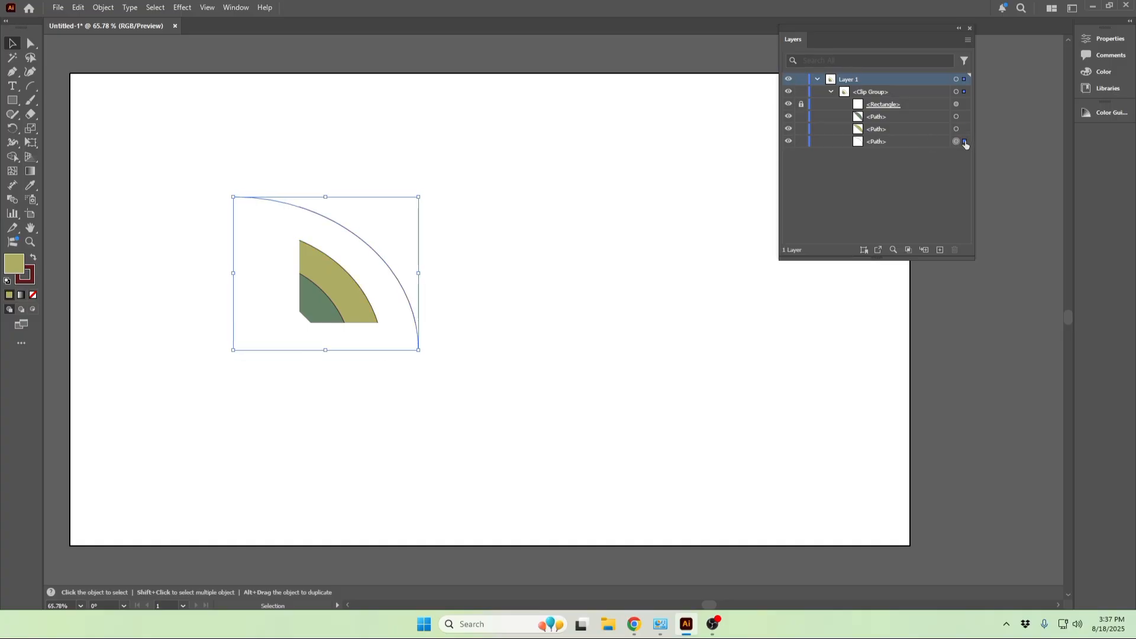
pyautogui.doubleClick(20, 271)
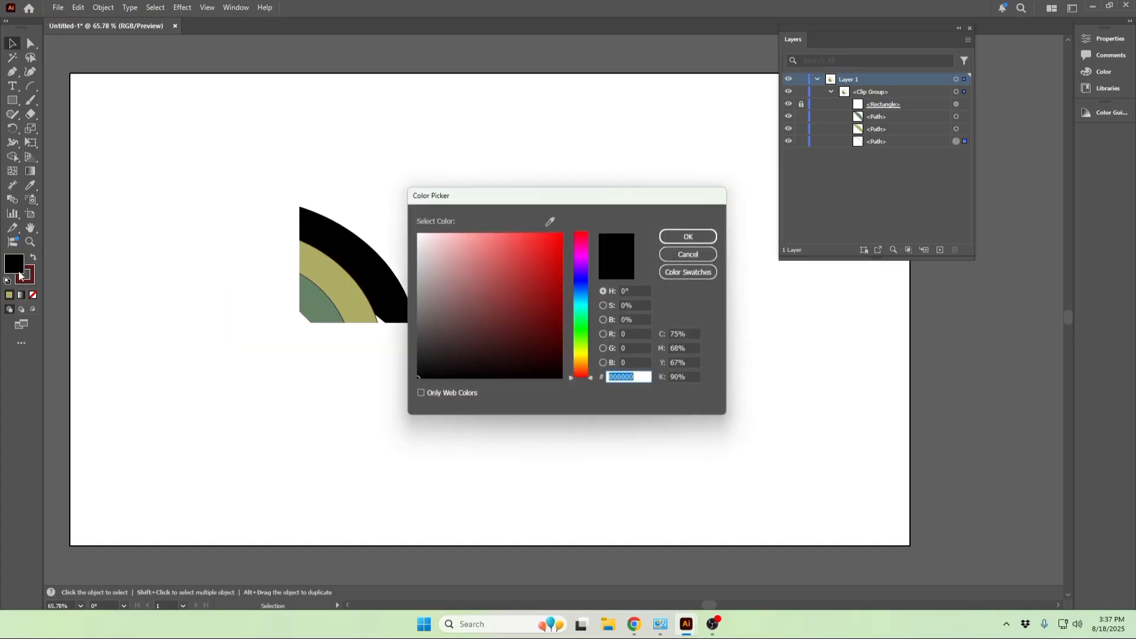
pyautogui.click(587, 307)
pyautogui.click(585, 290)
pyautogui.click(496, 265)
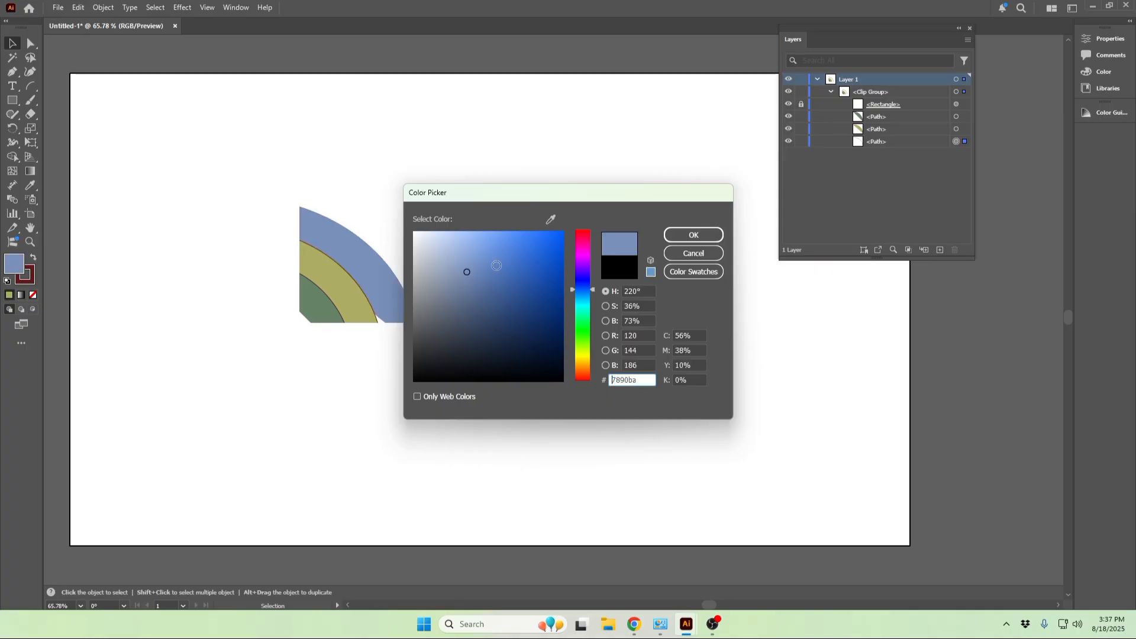
pyautogui.click(466, 272)
pyautogui.click(692, 235)
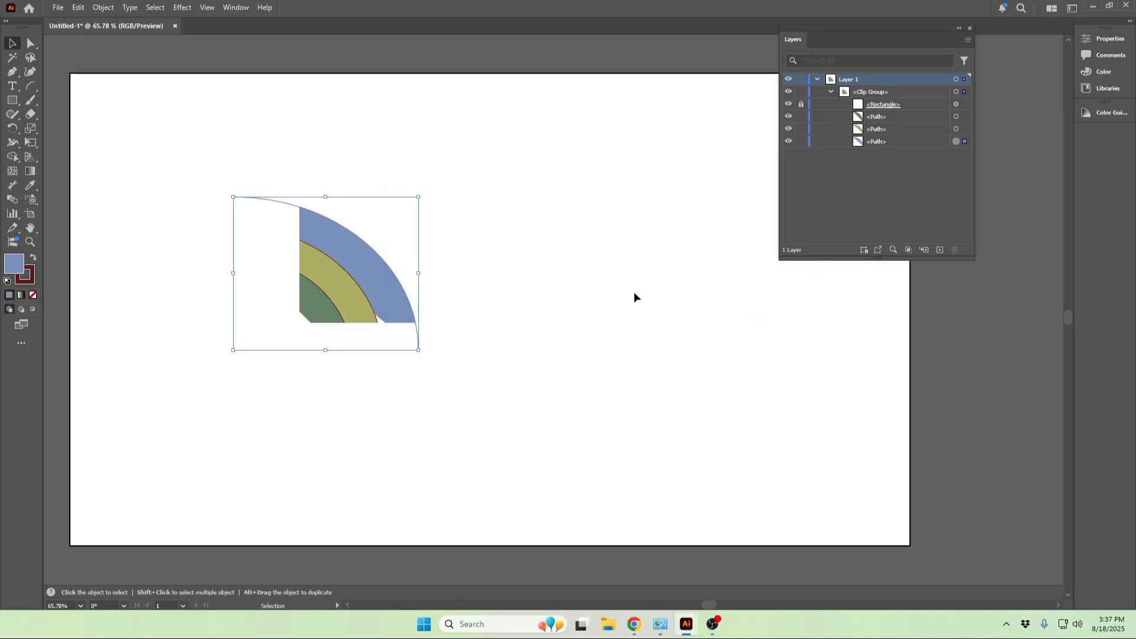
pyautogui.click(634, 294)
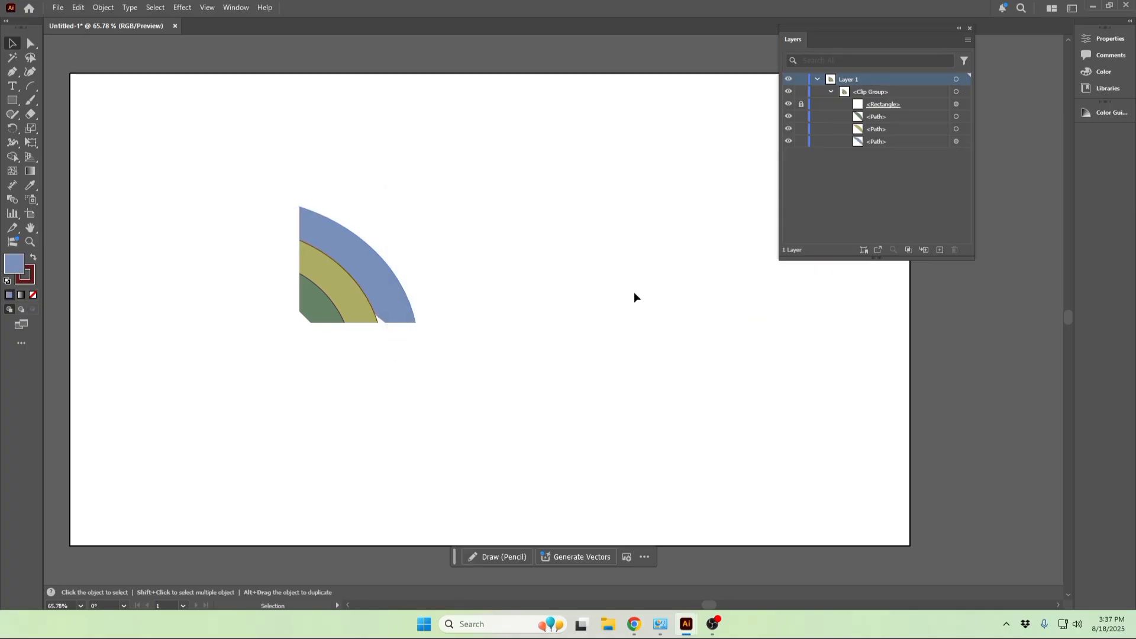
# Step: Unlock the clipping Rectangle and try to fill the whole selected Clip Group with light green
pyautogui.click(394, 281)
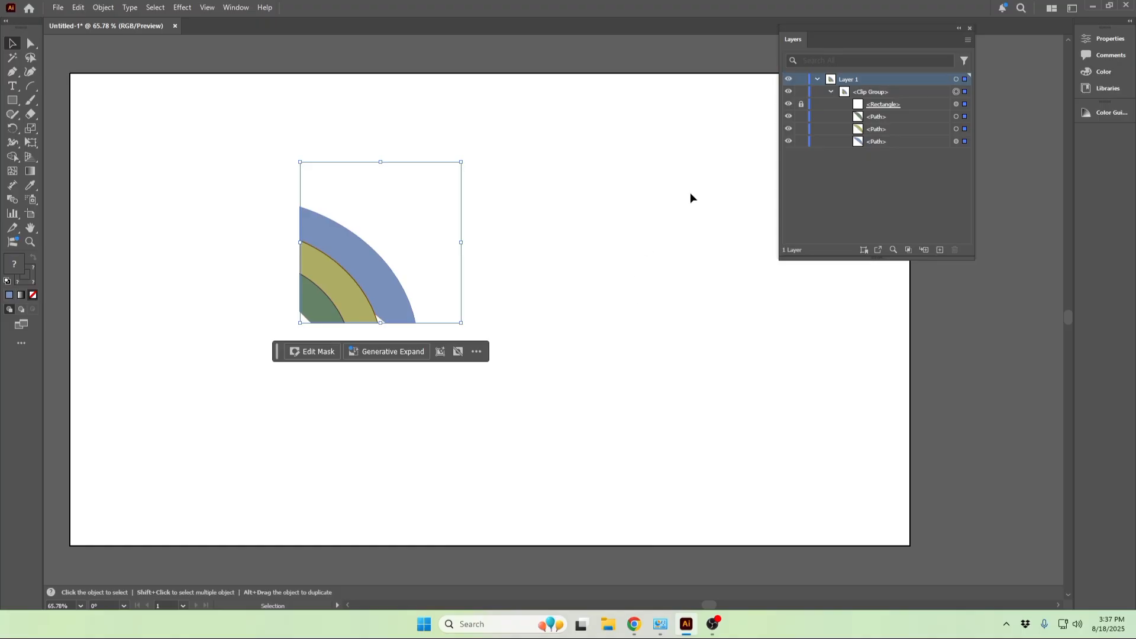
pyautogui.click(799, 108)
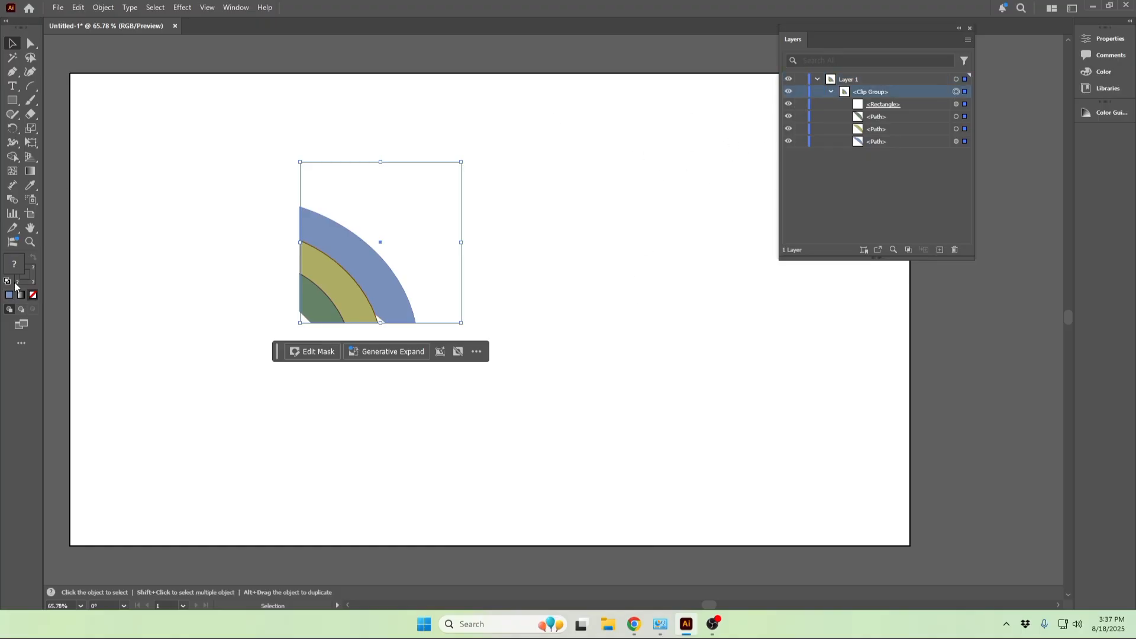
pyautogui.doubleClick(14, 266)
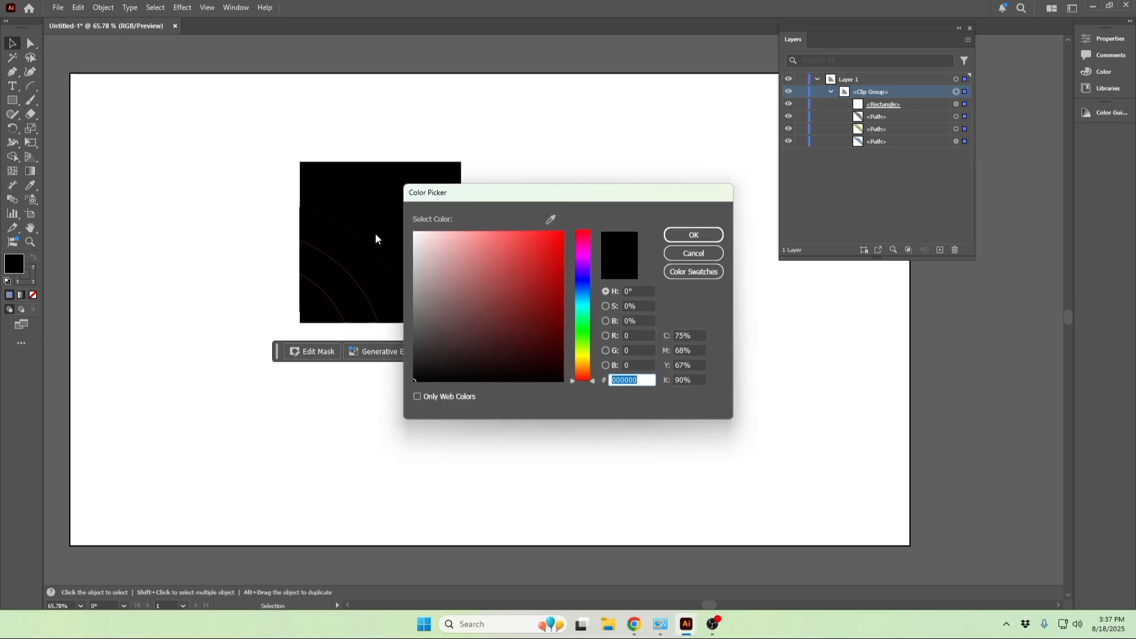
pyautogui.click(580, 326)
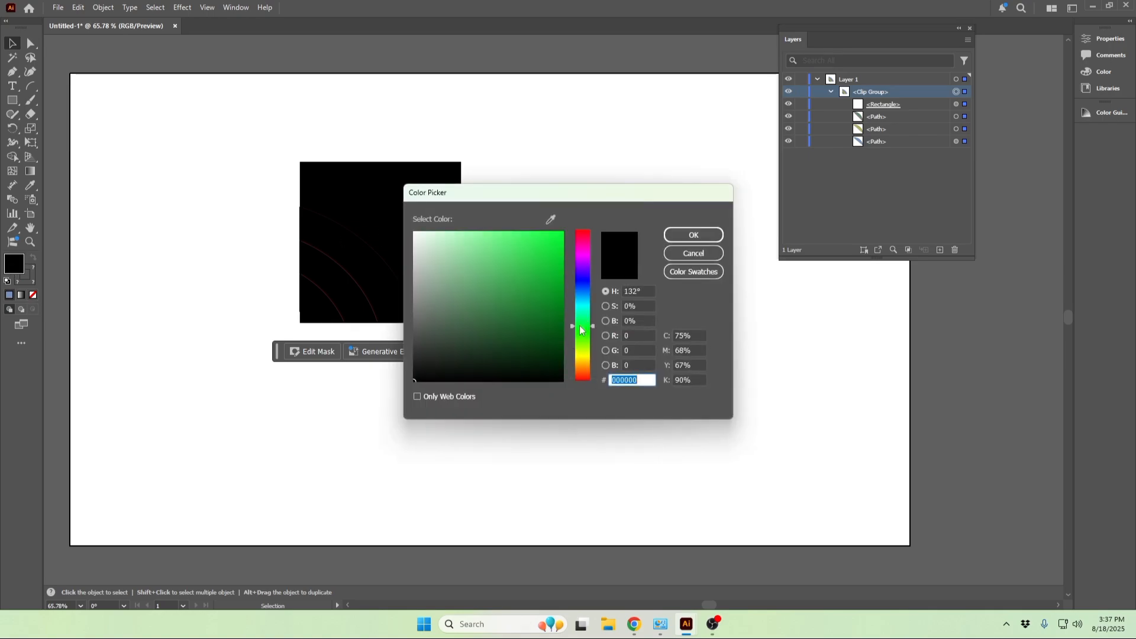
pyautogui.click(468, 245)
pyautogui.click(694, 235)
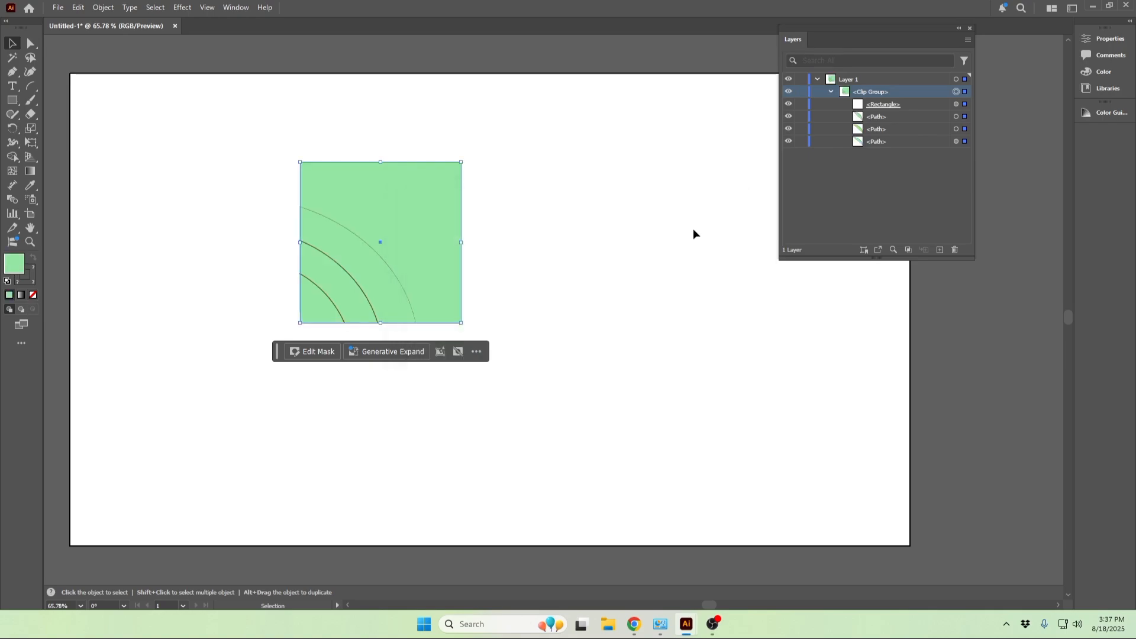
pyautogui.click(666, 235)
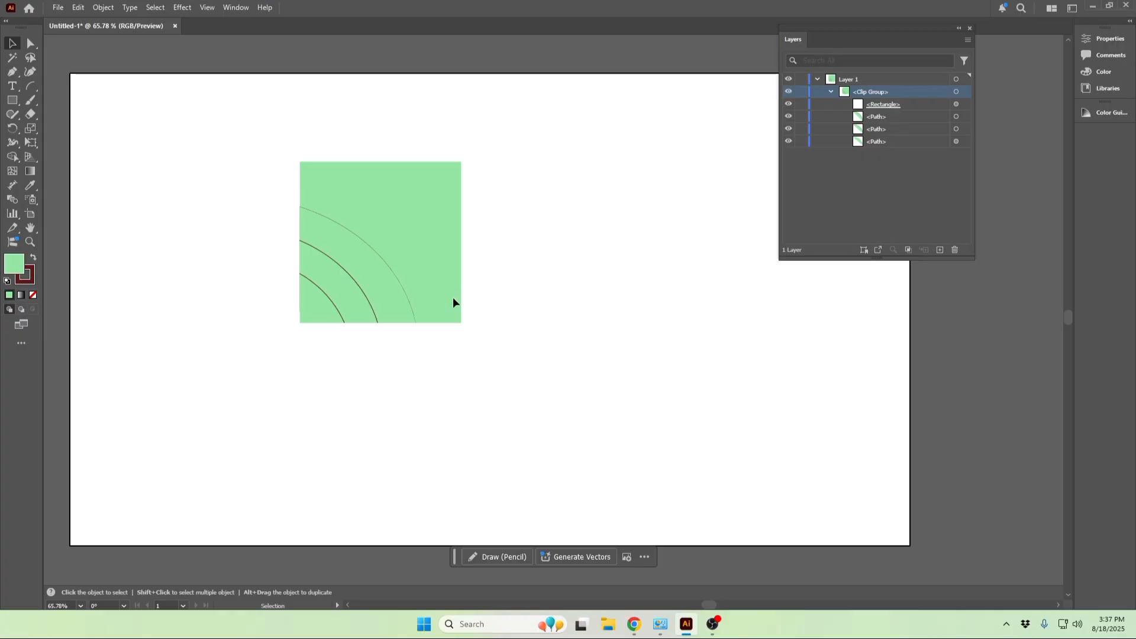
pyautogui.click(403, 289)
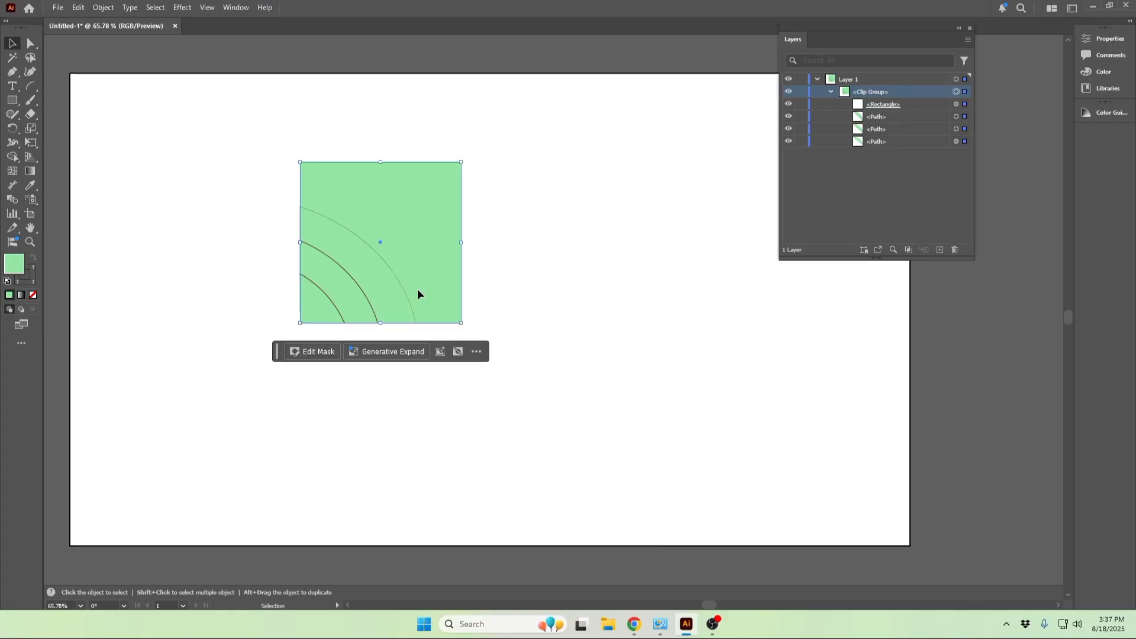
# Step: Undo the light green fill on the Clip Group
pyautogui.click(642, 299)
pyautogui.press('a')
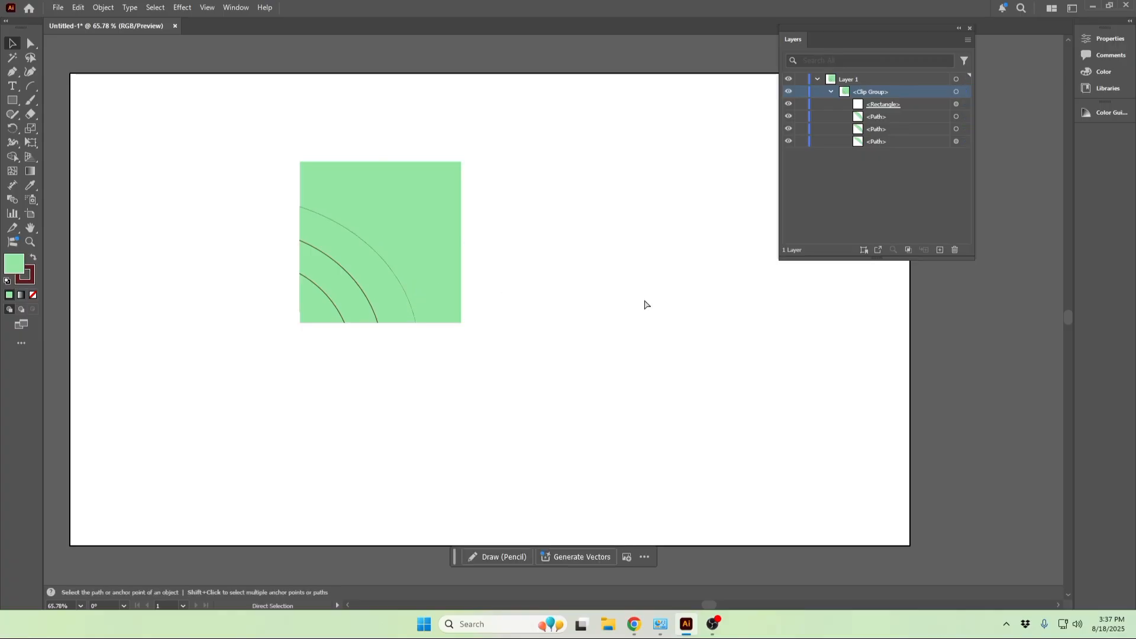
pyautogui.hotkey('ctrl', 'z')
pyautogui.press('v')
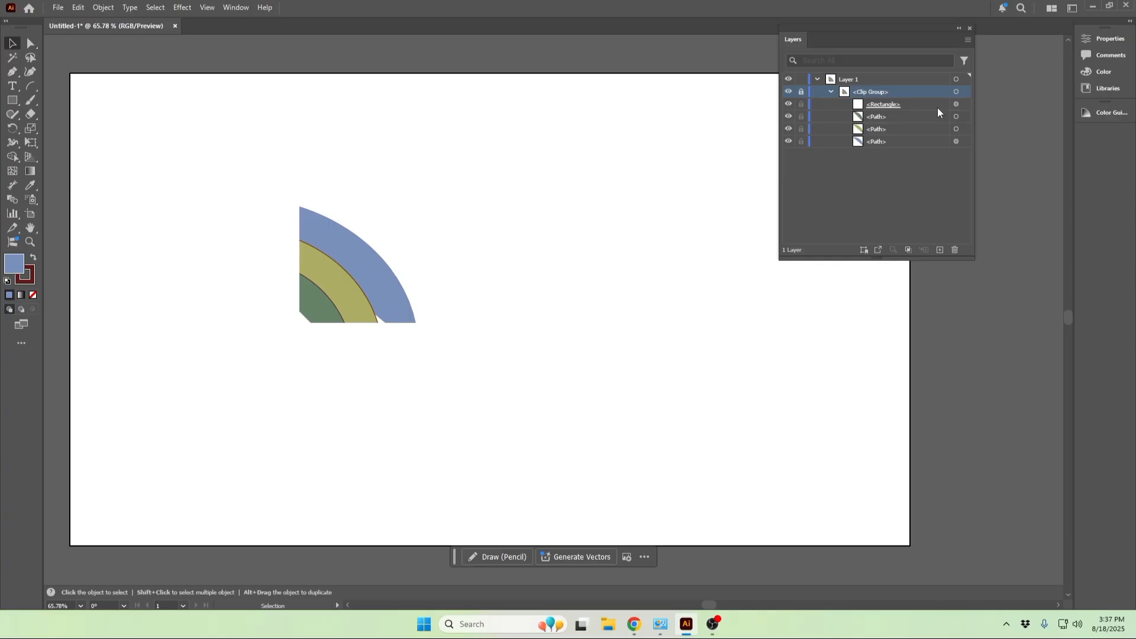
# Step: Lock the three arc paths individually and unlock the Clip Group and its clipping Rectangle
pyautogui.click(801, 104)
pyautogui.click(801, 117)
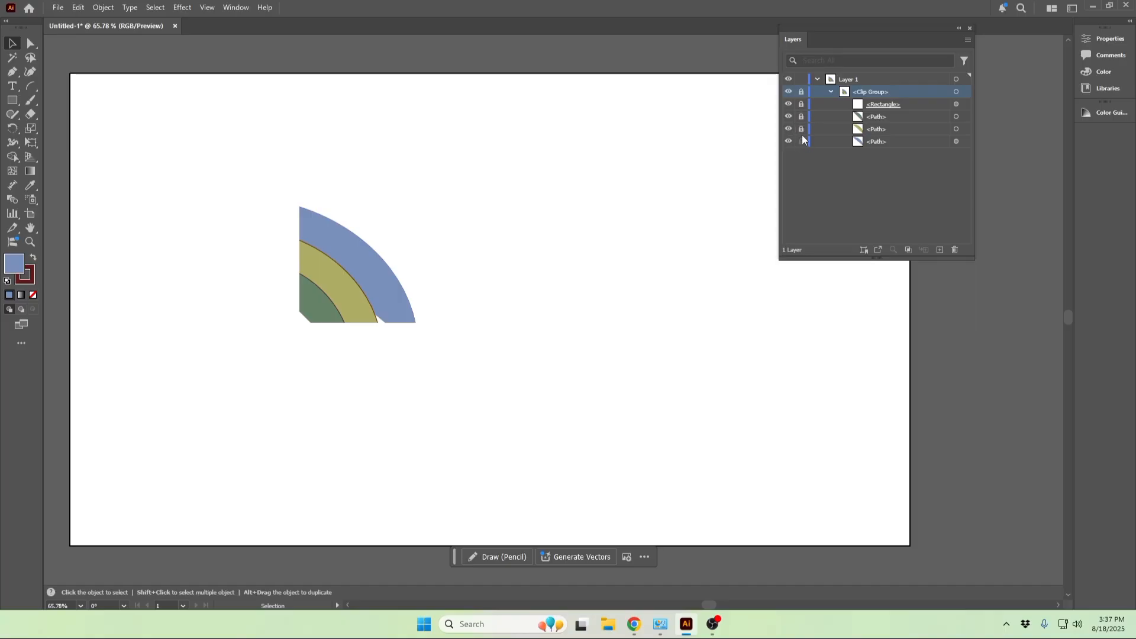
pyautogui.click(802, 142)
pyautogui.click(800, 95)
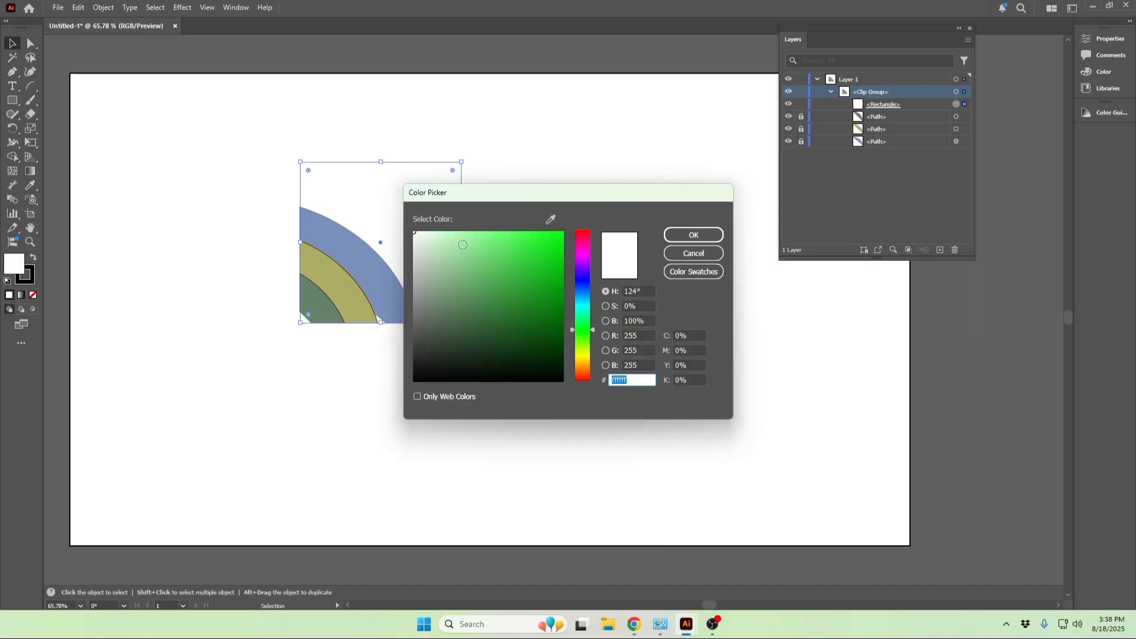
# Step: Fill the clipping Rectangle behind the arcs with light cyan 9cdce5
pyautogui.click(461, 246)
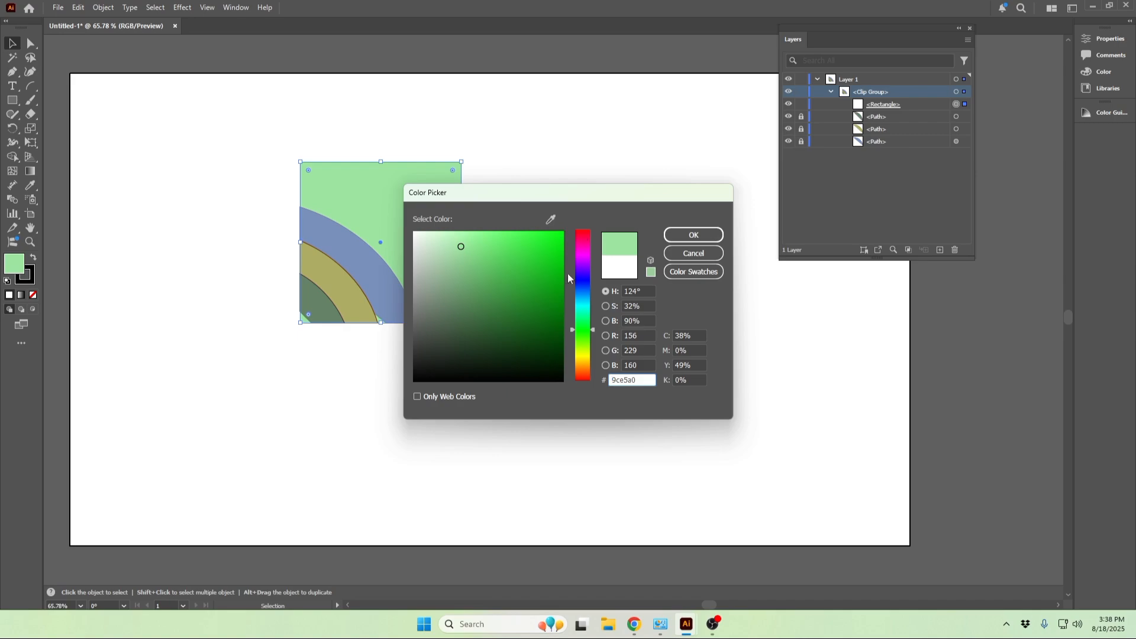
pyautogui.click(584, 303)
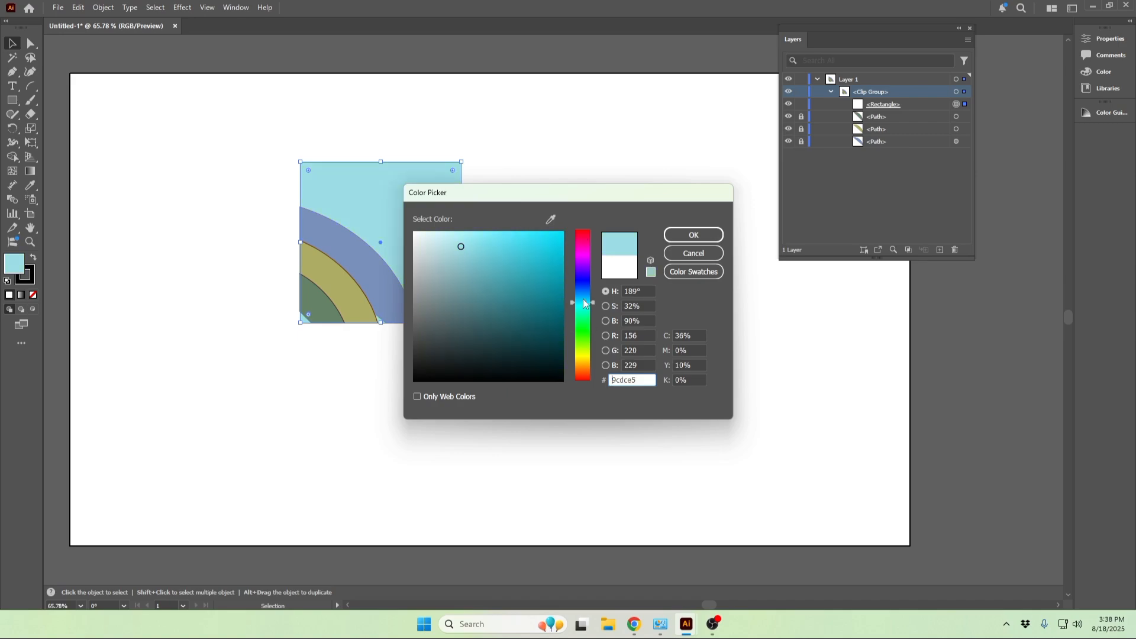
pyautogui.click(692, 235)
pyautogui.click(564, 322)
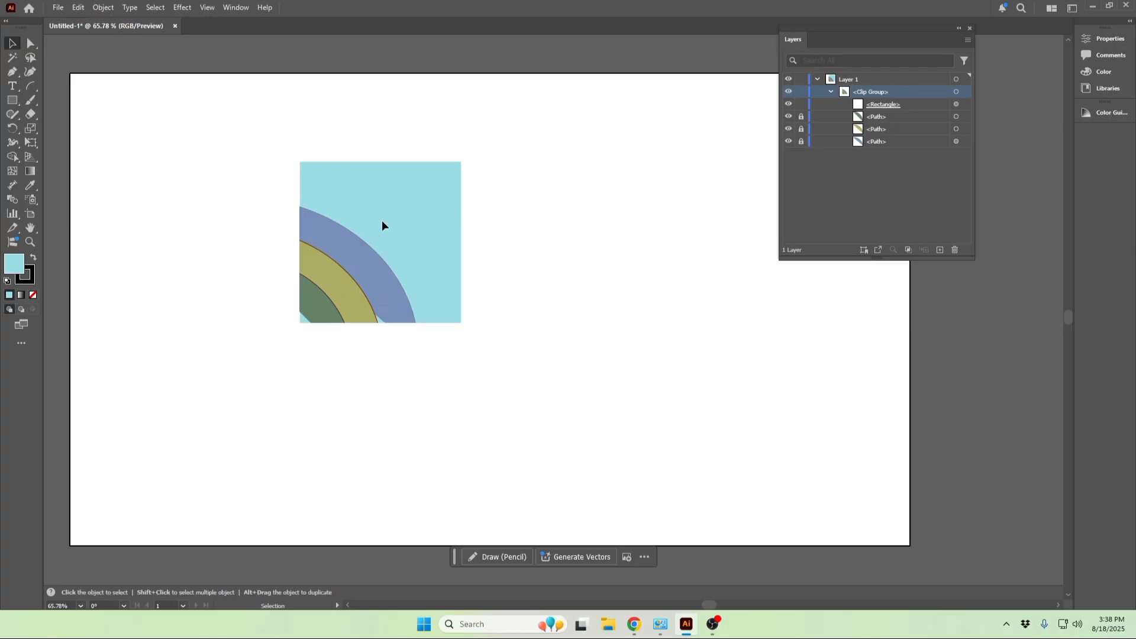
# Step: Unlock the three arc paths and lock the clipping Rectangle
pyautogui.click(801, 128)
pyautogui.click(802, 142)
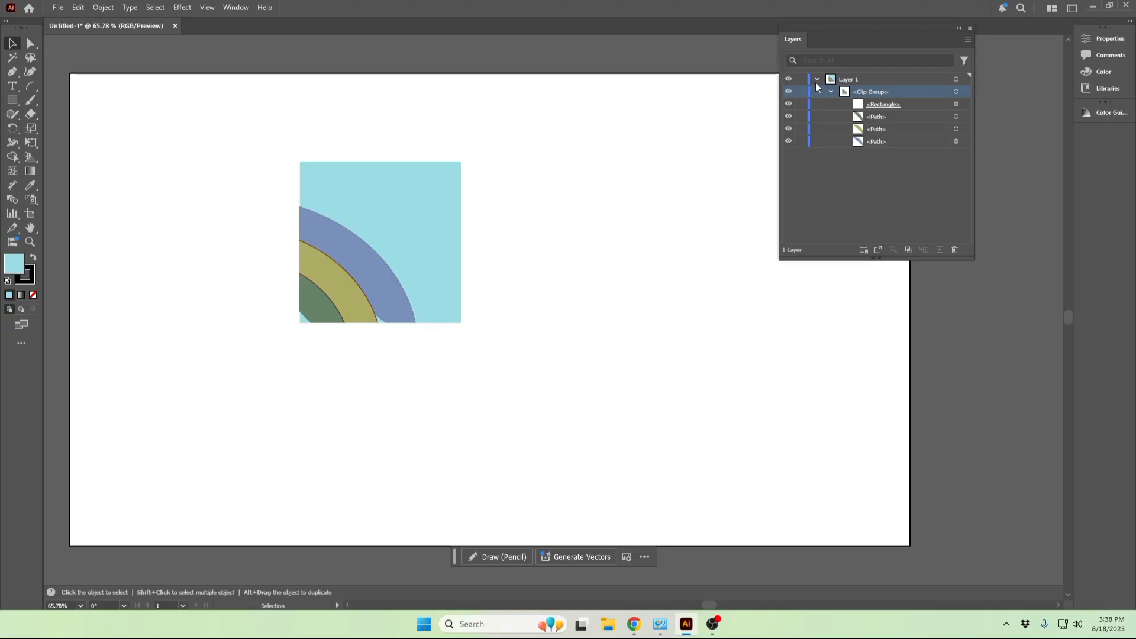
pyautogui.click(800, 105)
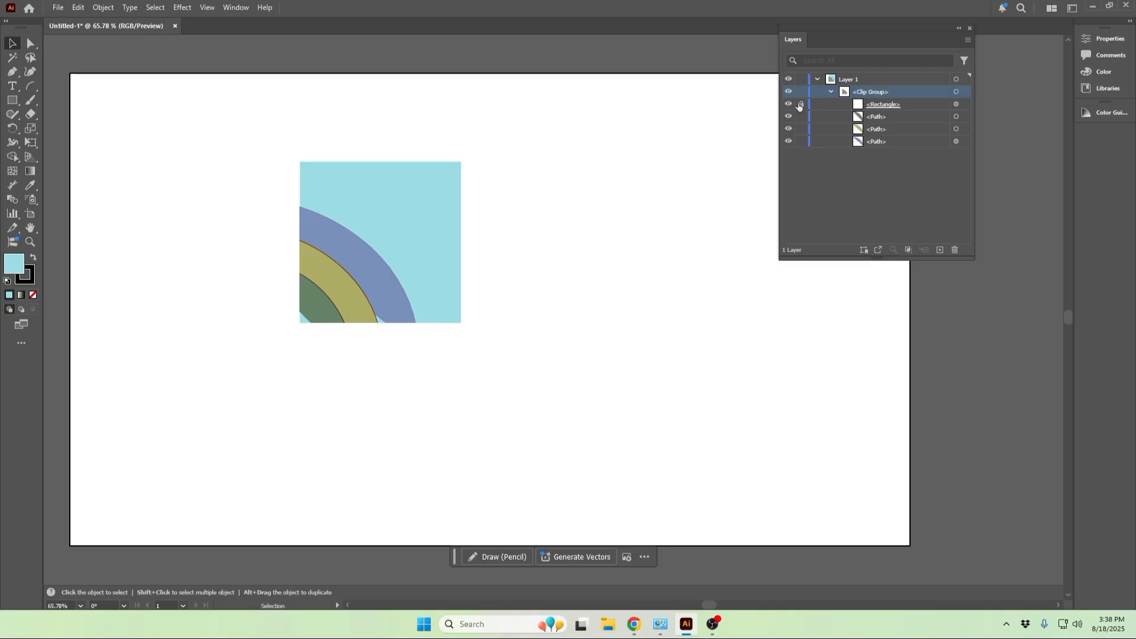
# Step: Remove the stroke from the arc paths inside the Clip Group
pyautogui.click(956, 141)
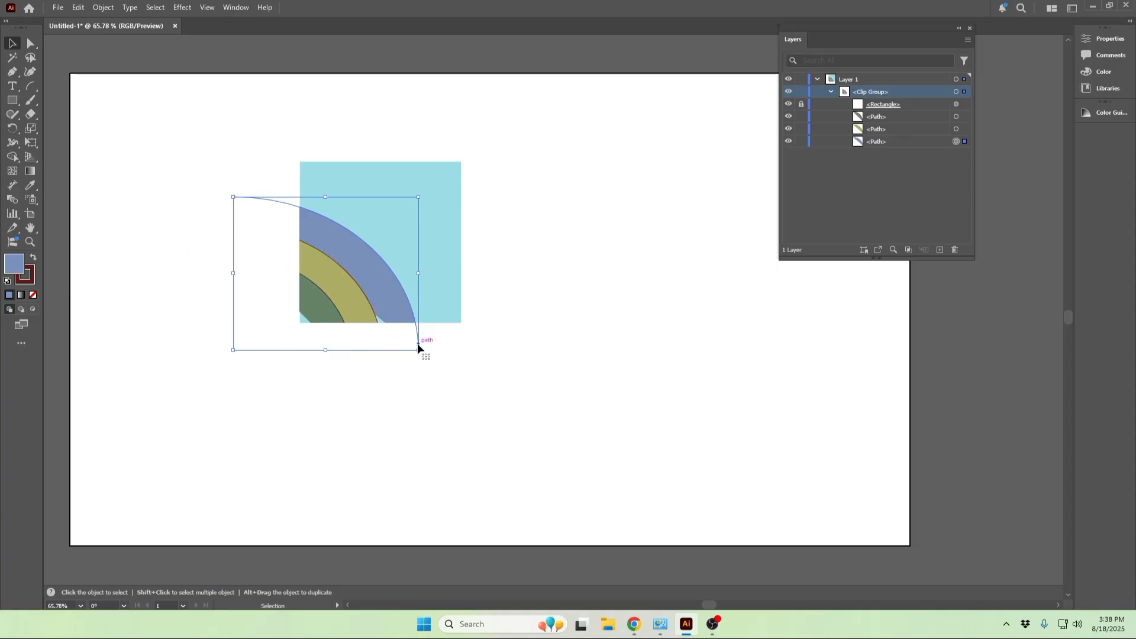
pyautogui.click(26, 276)
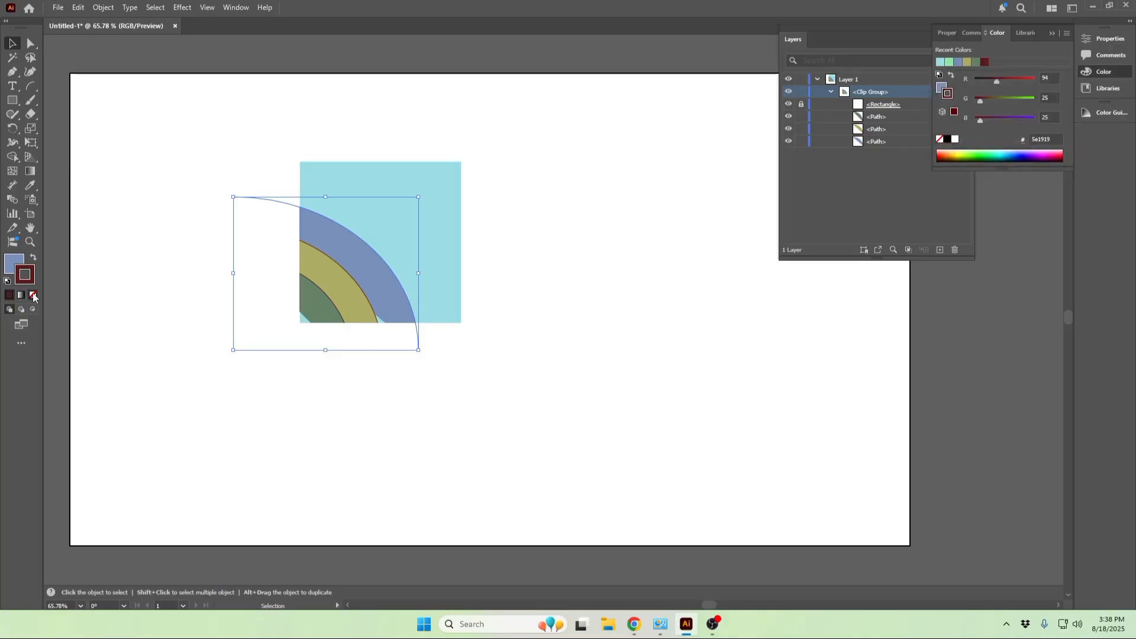
pyautogui.click(33, 296)
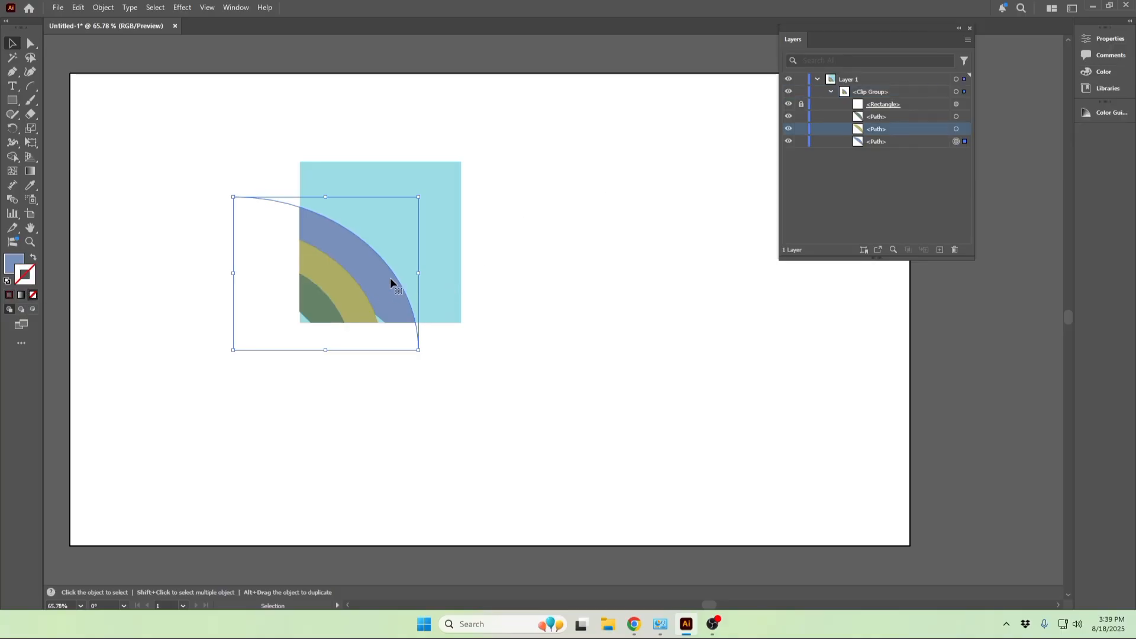
# Step: Shift the blue arc toward the square's lower-left corner and enlarge the green arc to fill that corner
pyautogui.moveTo(392, 272)
pyautogui.mouseDown()
pyautogui.moveTo(404, 258)
pyautogui.moveTo(379, 279)
pyautogui.mouseUp()
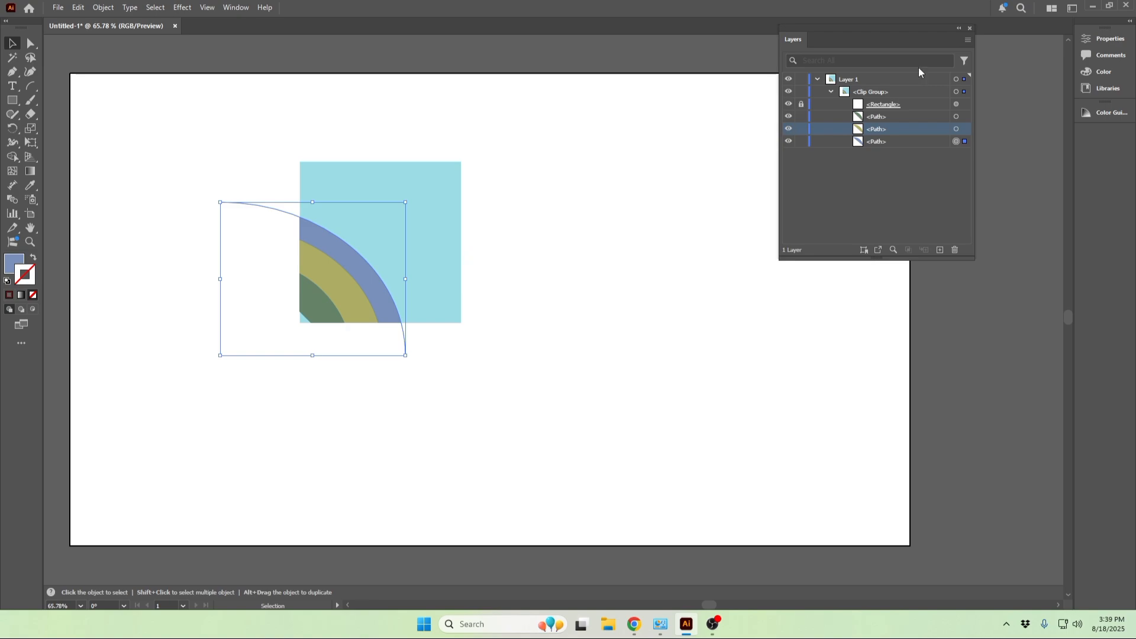
pyautogui.click(963, 129)
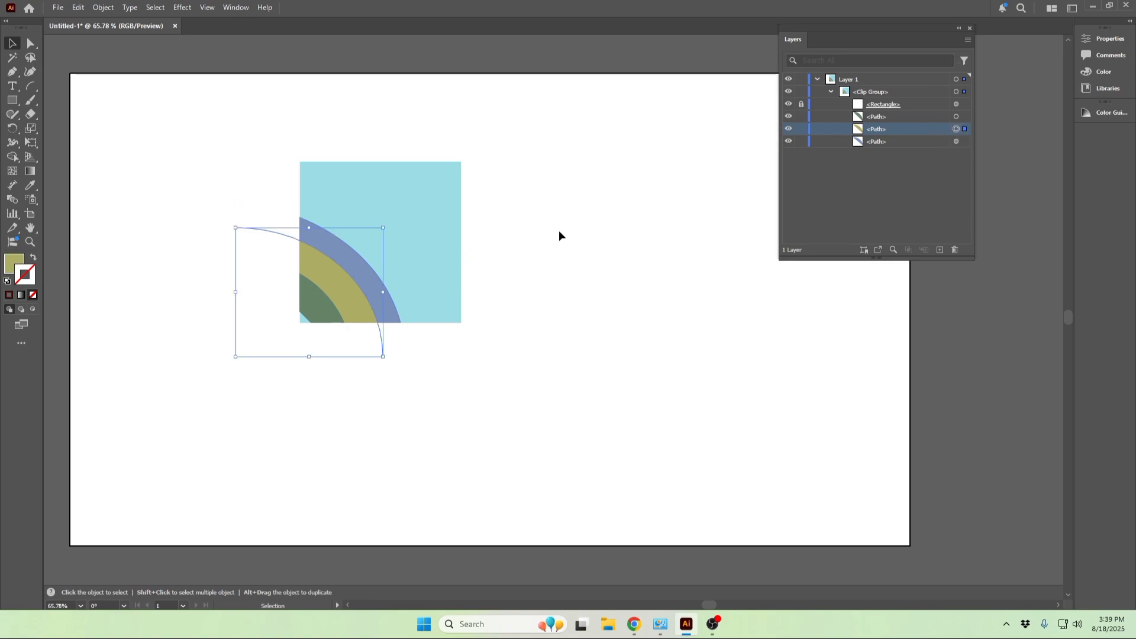
pyautogui.click(965, 117)
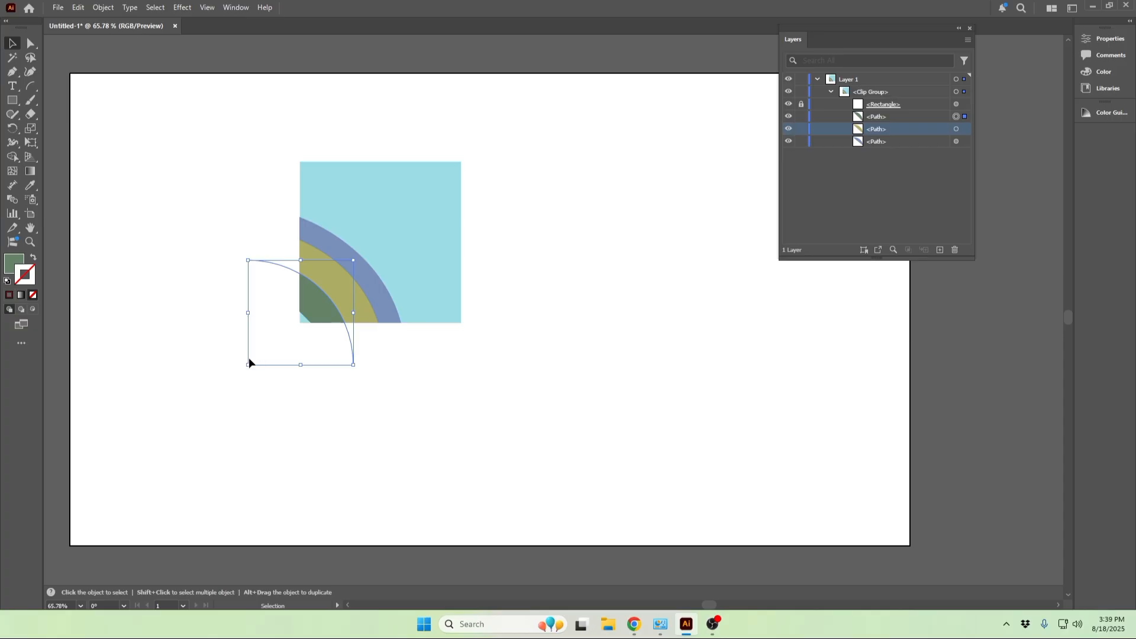
pyautogui.moveTo(248, 364); pyautogui.dragTo(232, 377)
pyautogui.moveTo(357, 258); pyautogui.dragTo(361, 255)
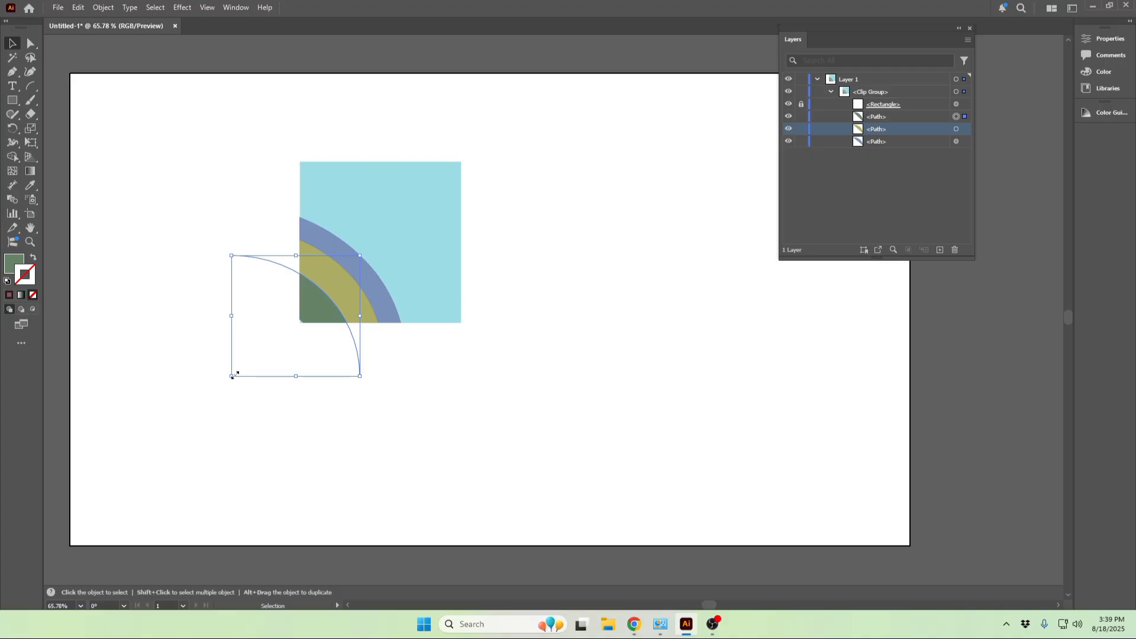
pyautogui.moveTo(232, 376); pyautogui.dragTo(228, 381)
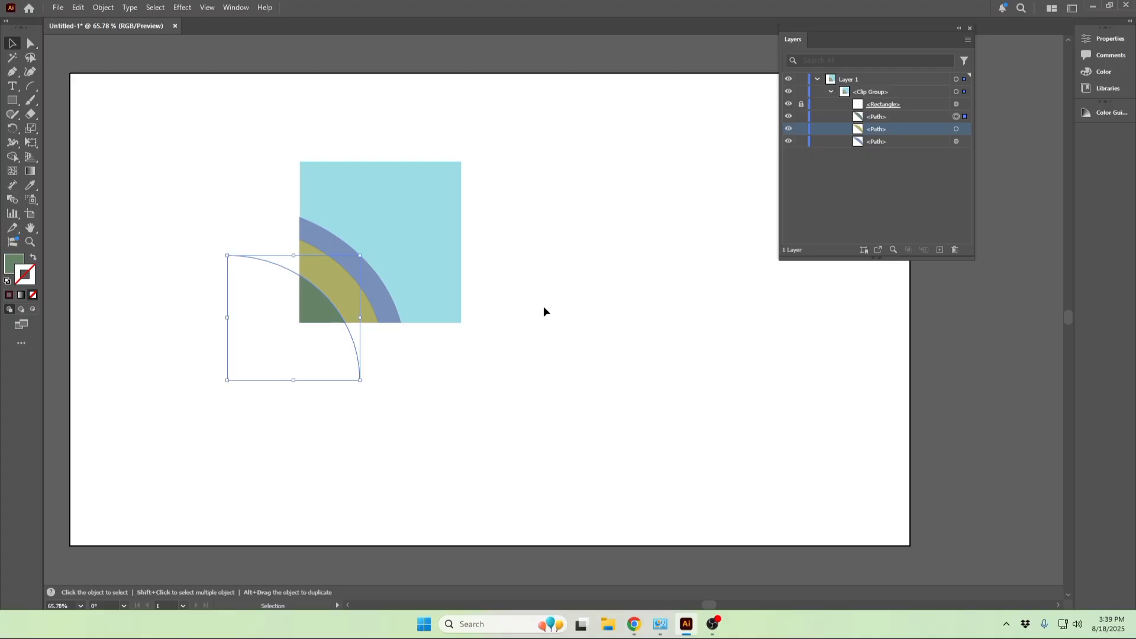
pyautogui.click(544, 305)
# Step: Collapse the Layers panel out of the way and move the clipped artwork to the artboard's upper-left corner
pyautogui.click(959, 27)
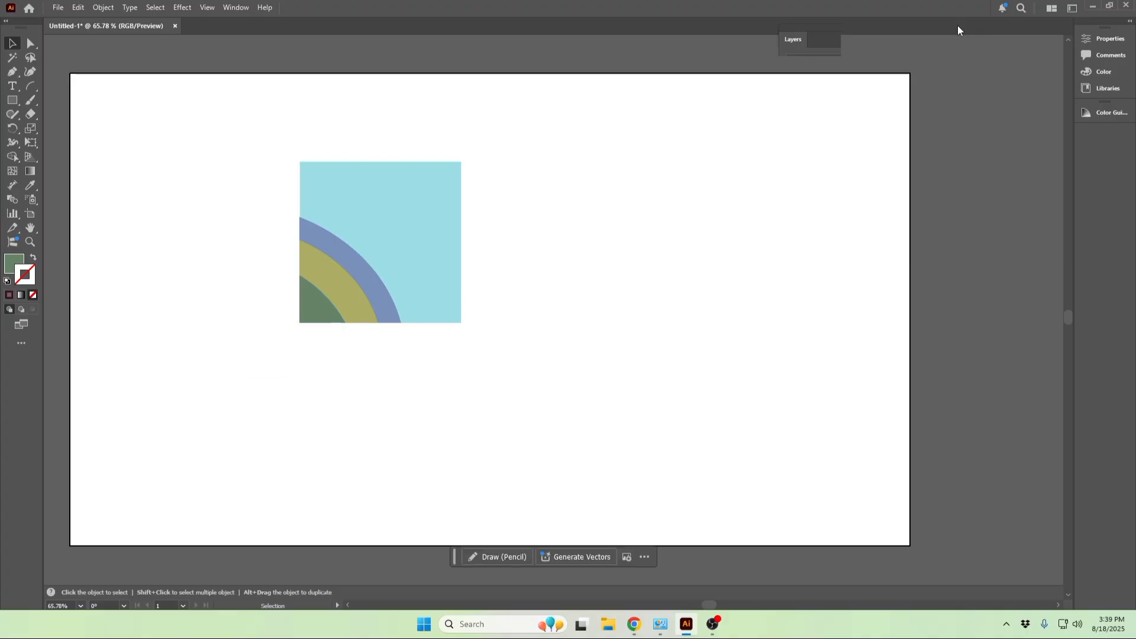
pyautogui.moveTo(801, 26); pyautogui.dragTo(959, 48)
pyautogui.moveTo(255, 145); pyautogui.dragTo(500, 372)
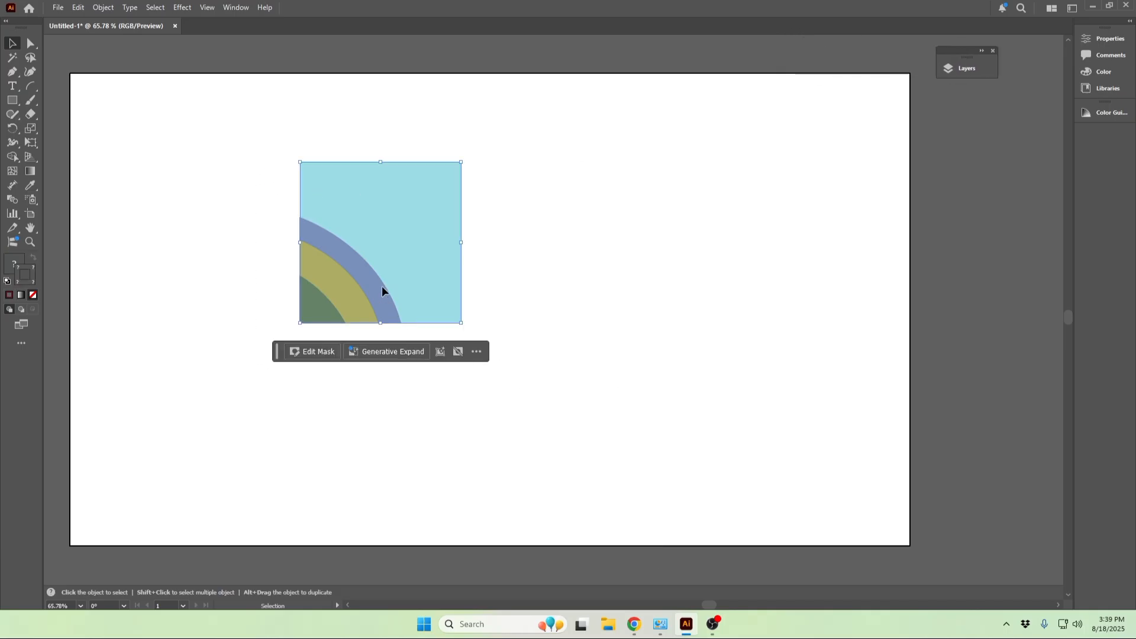
pyautogui.moveTo(381, 286); pyautogui.dragTo(192, 222)
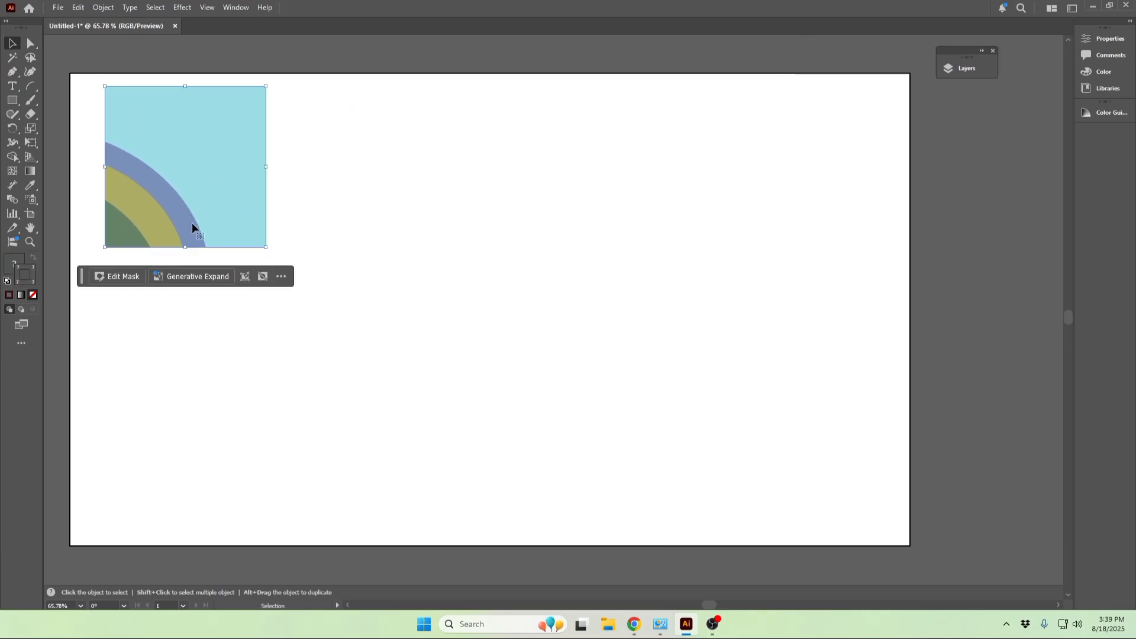
pyautogui.click(389, 387)
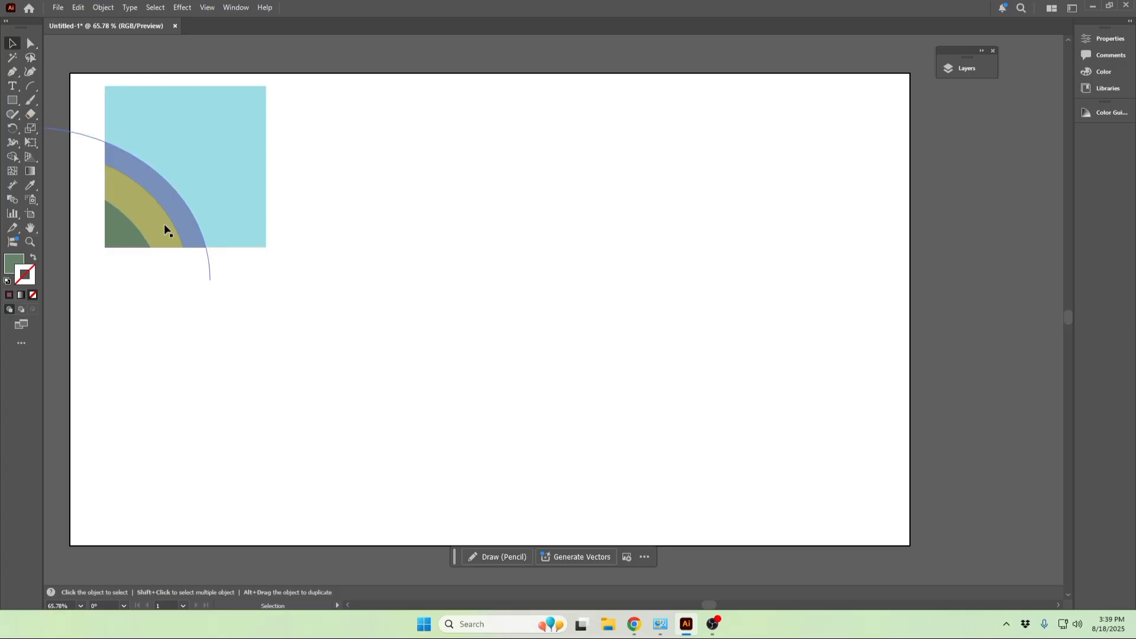
# Step: Add the text DESIGNERS near the middle of the artboard and set it in Uni Sans at 112.5 pt
pyautogui.click(12, 87)
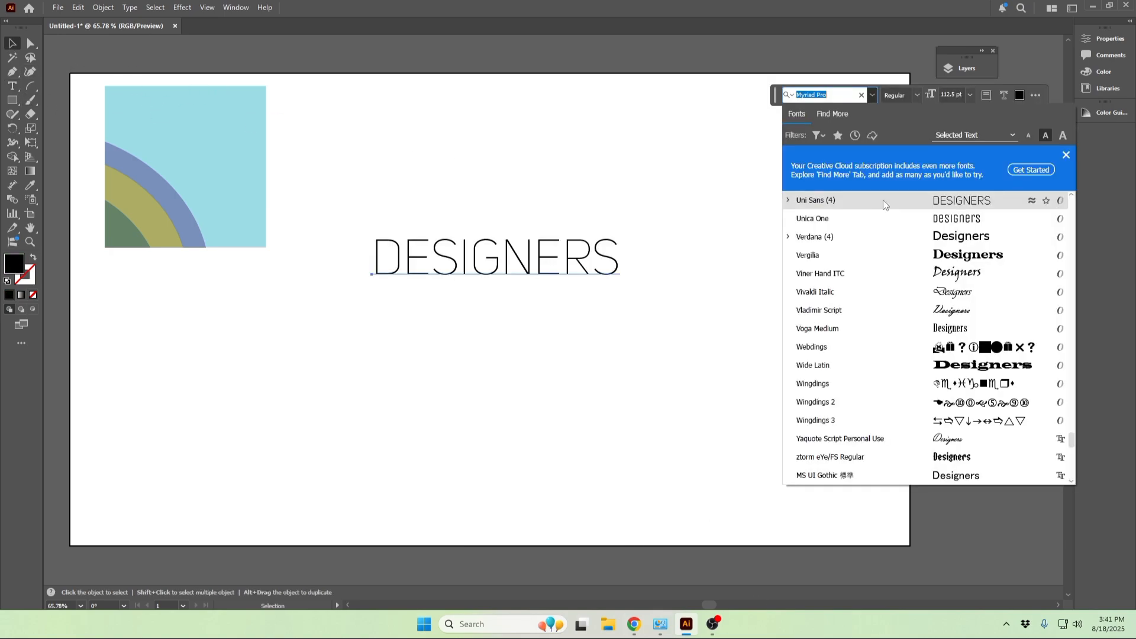
pyautogui.click(883, 200)
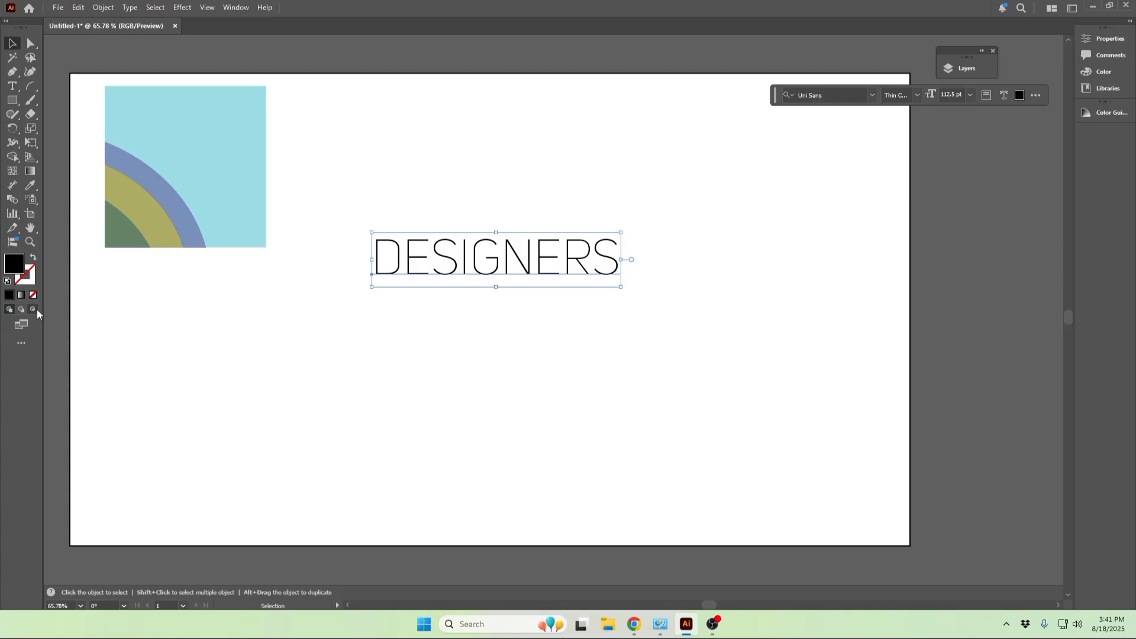
# Step: Turn on Draw Inside for the DESIGNERS text, deselect it, and bring up the brushes beside the artboard with Leather Seam chosen
pyautogui.click(119, 313)
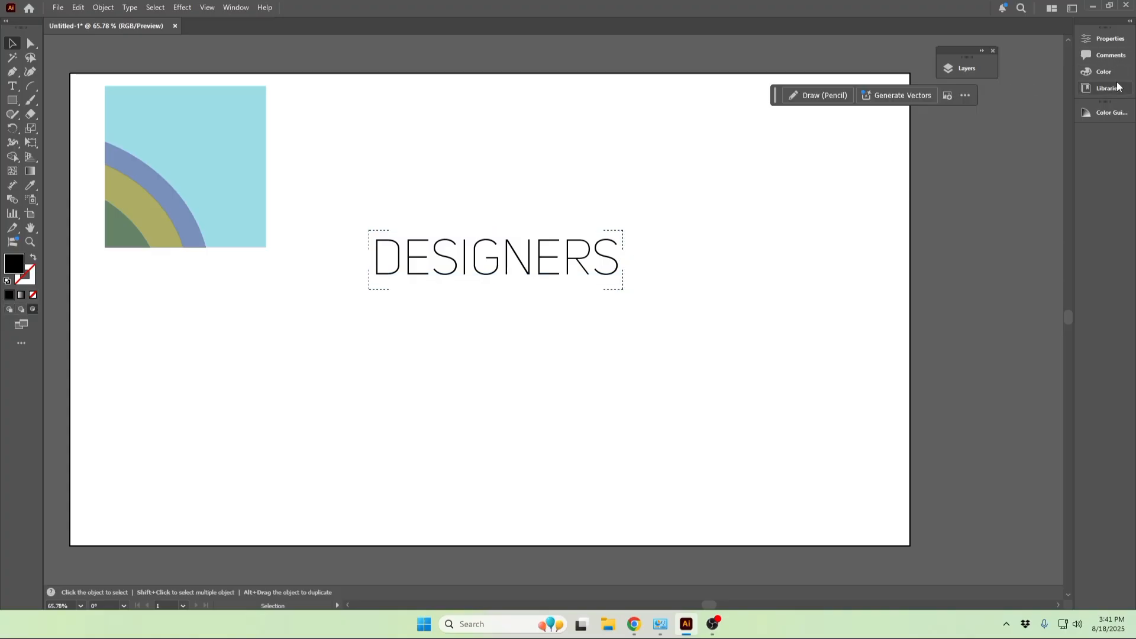
pyautogui.click(231, 7)
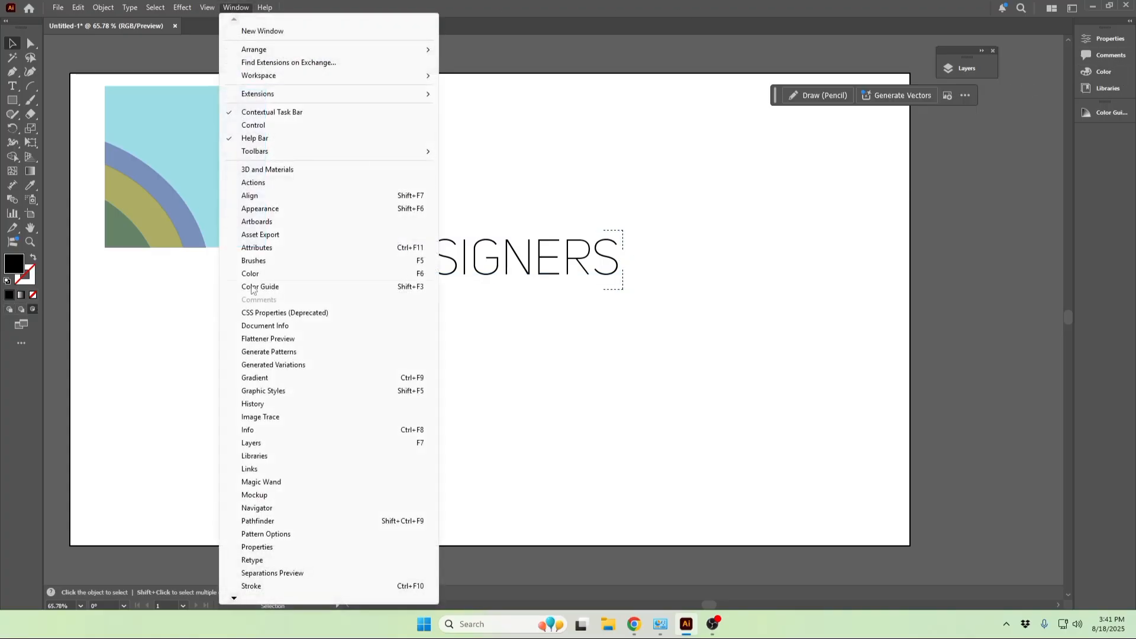
pyautogui.click(257, 264)
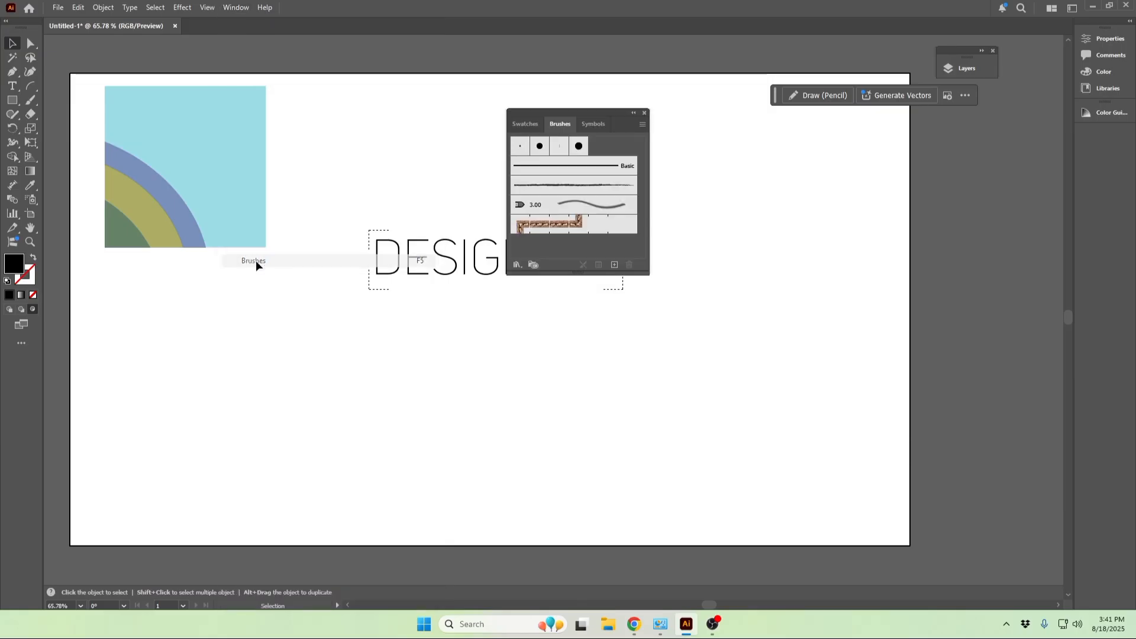
pyautogui.moveTo(602, 111); pyautogui.dragTo(974, 186)
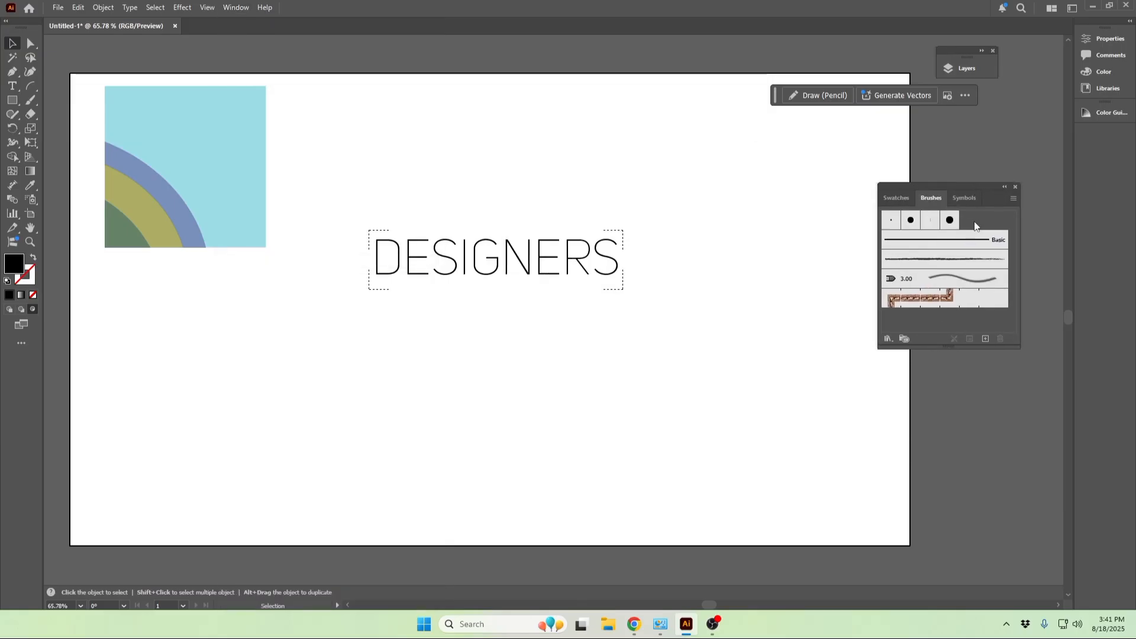
pyautogui.click(926, 303)
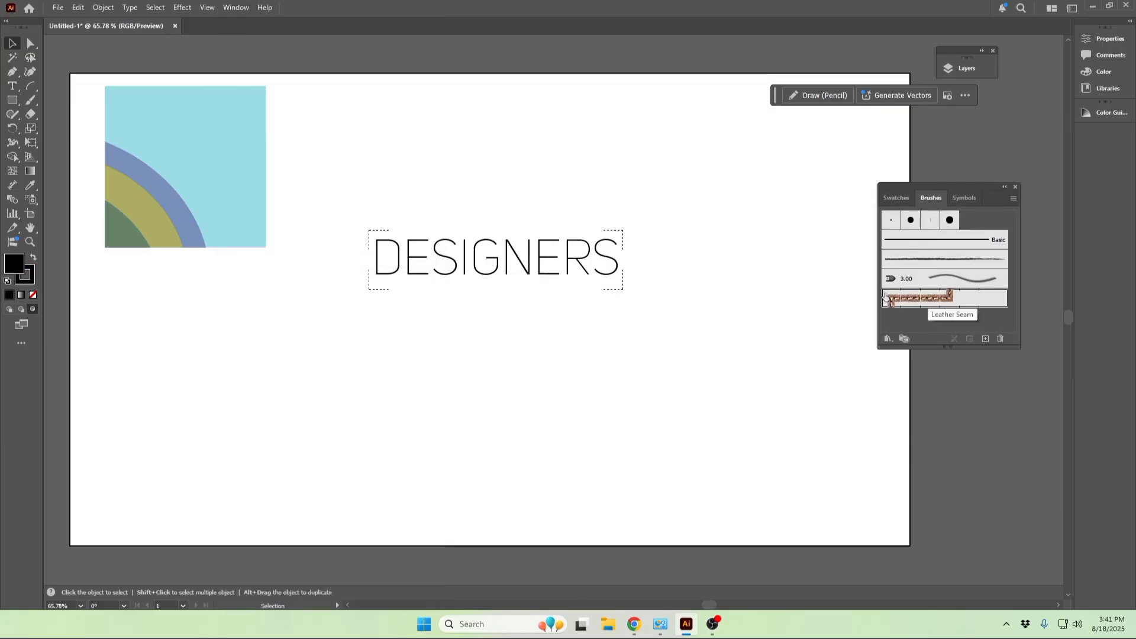
# Step: Open the Decorative_Scatter brush library, enlarge it, and dock it beneath the document's brushes
pyautogui.click(891, 340)
pyautogui.moveTo(940, 424)
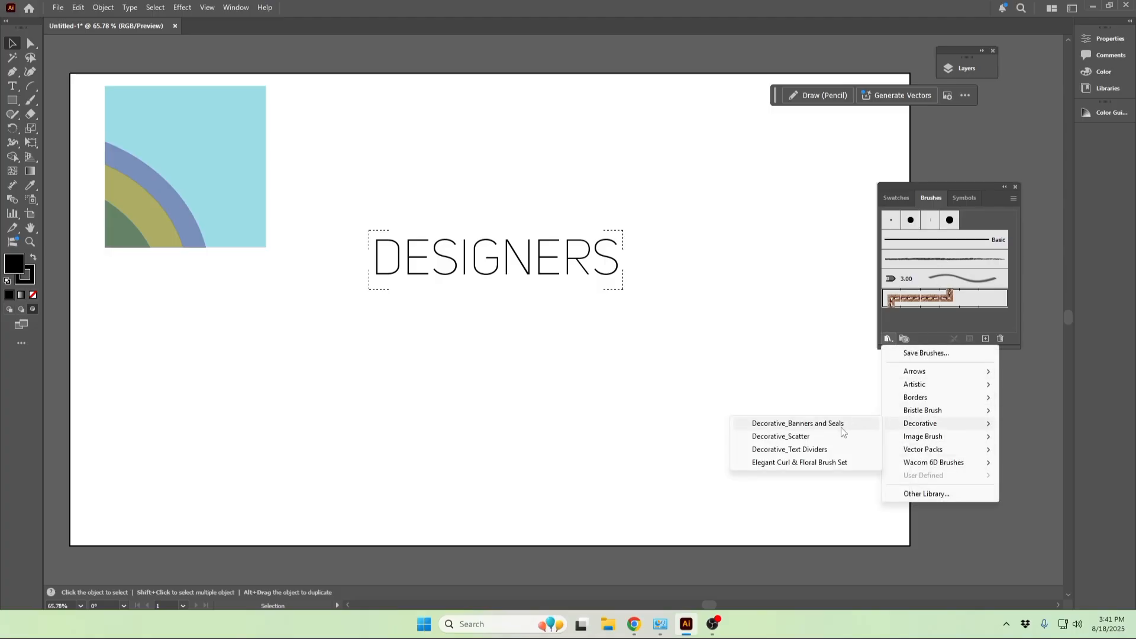
pyautogui.click(805, 437)
pyautogui.moveTo(586, 367); pyautogui.dragTo(588, 484)
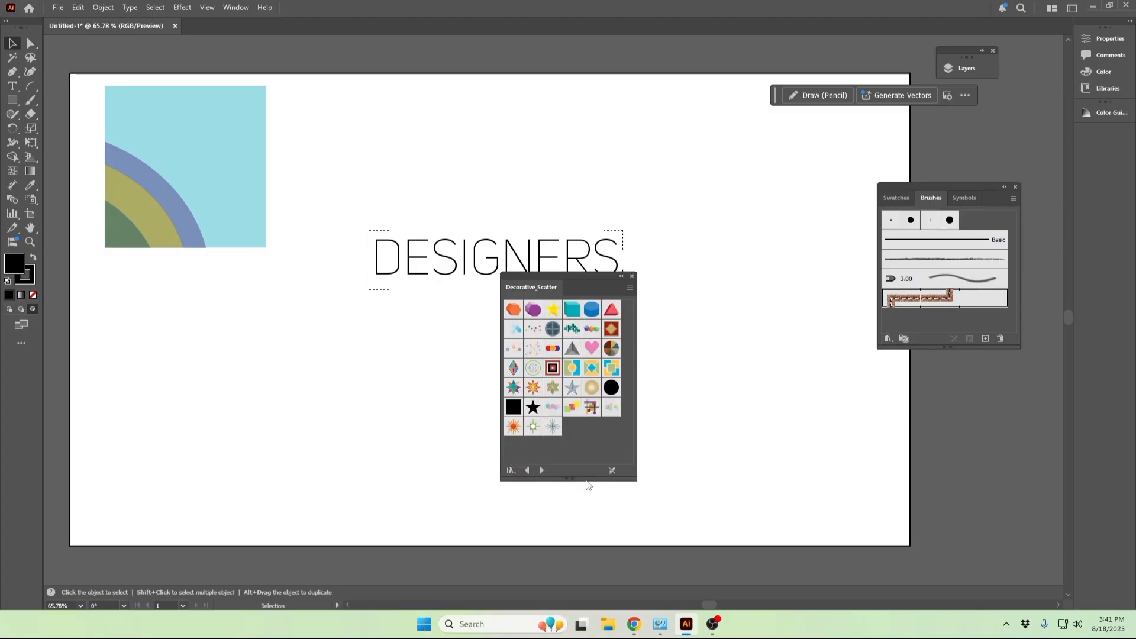
pyautogui.moveTo(593, 276)
pyautogui.mouseDown()
pyautogui.moveTo(1096, 364)
pyautogui.moveTo(978, 348)
pyautogui.mouseUp()
# Step: Browse through the brush libraries and switch to Borders_Decorative
pyautogui.click(916, 536)
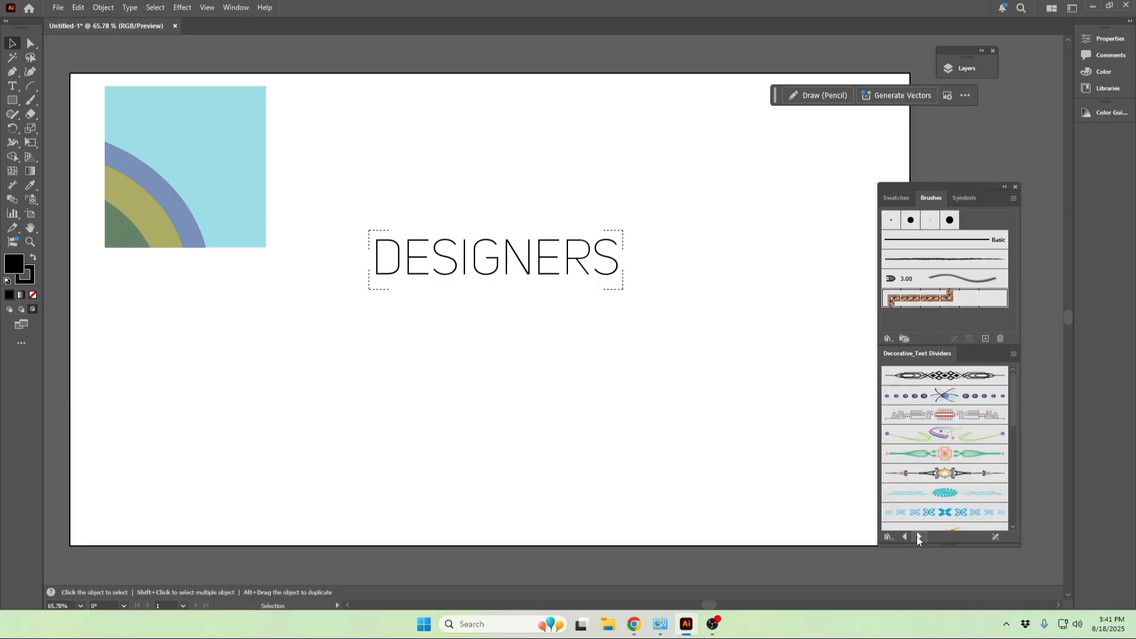
pyautogui.click(917, 538)
pyautogui.click(917, 537)
pyautogui.click(917, 537)
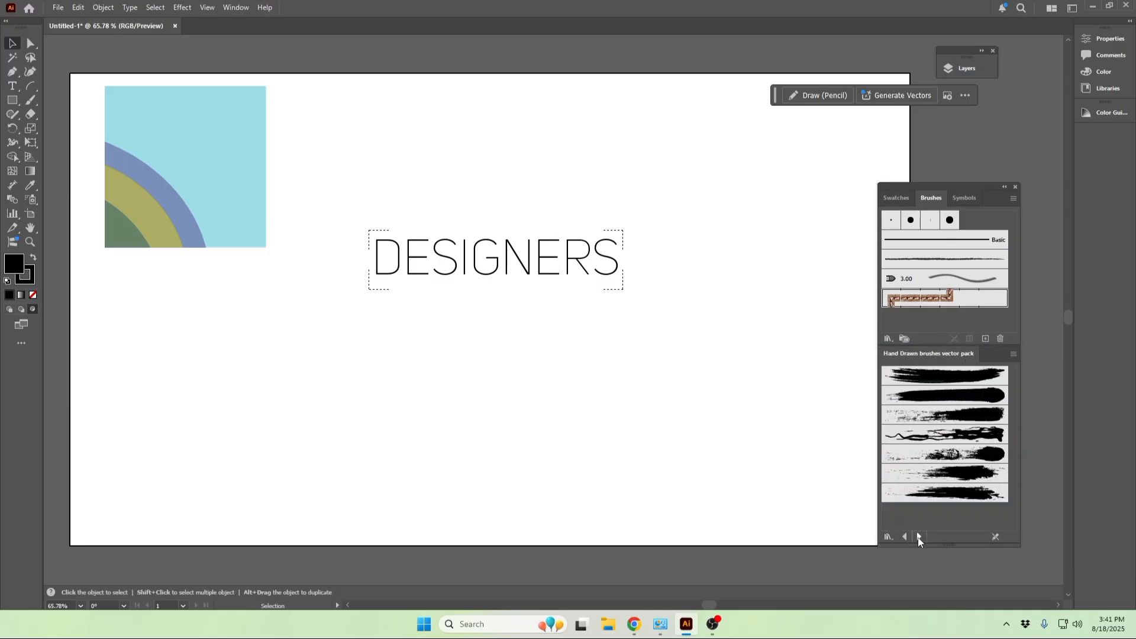
pyautogui.click(905, 537)
pyautogui.click(904, 536)
pyautogui.click(905, 537)
pyautogui.click(905, 537)
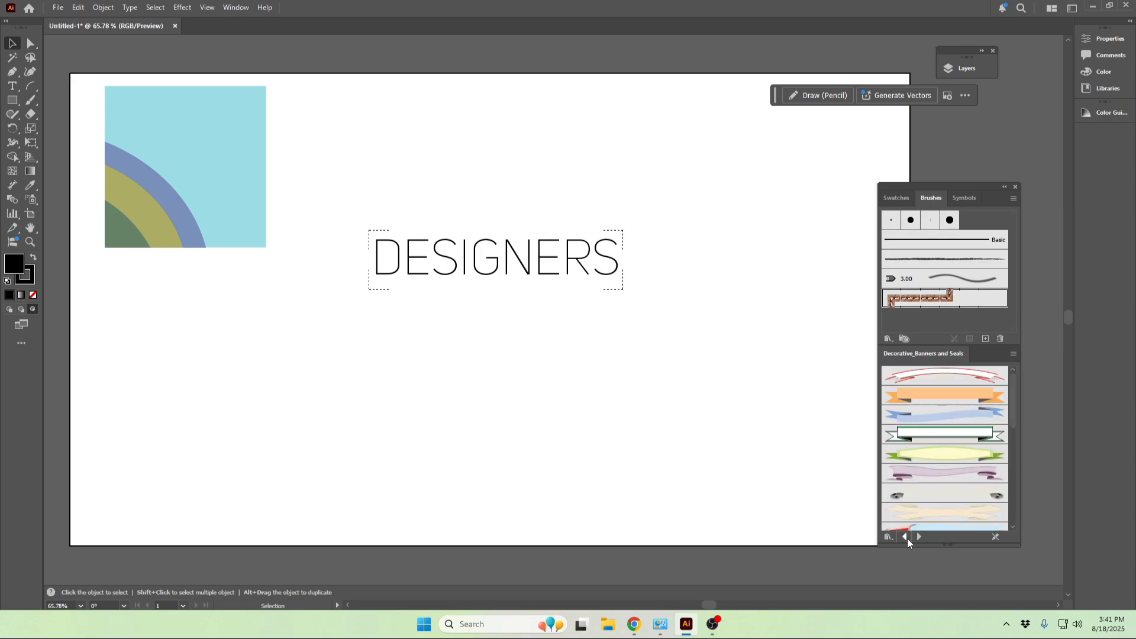
pyautogui.click(905, 537)
pyautogui.click(905, 536)
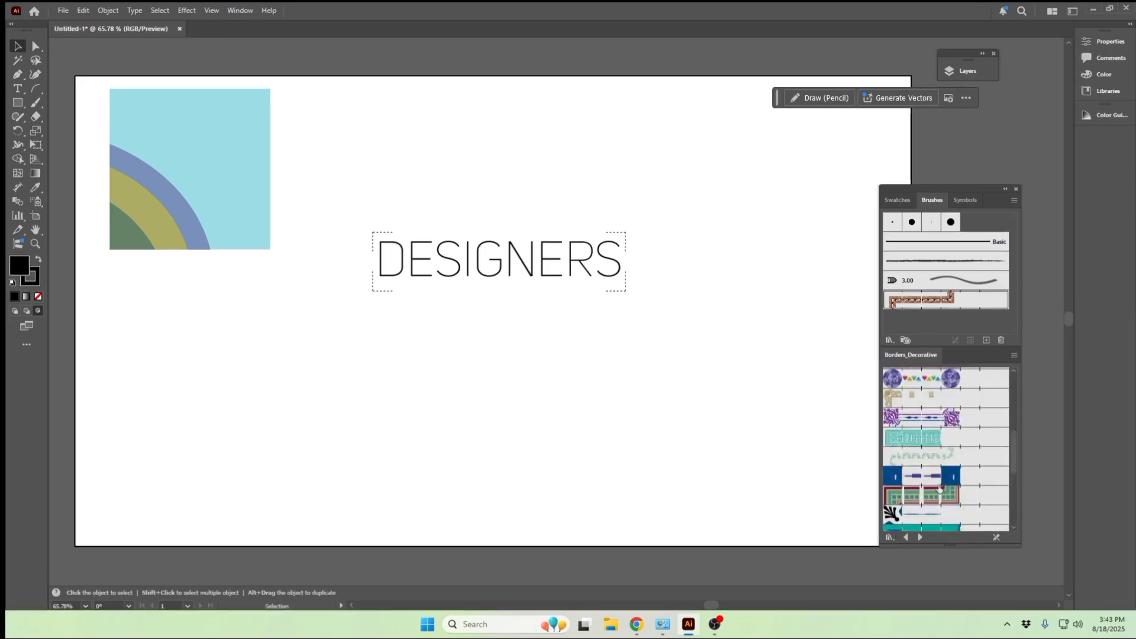
# Step: Paint a wavy stroke through the middle of DESIGNERS with the Borders_Decorative brush that has purple round corners and colorful hearts
pyautogui.scroll(2, 931, 497)
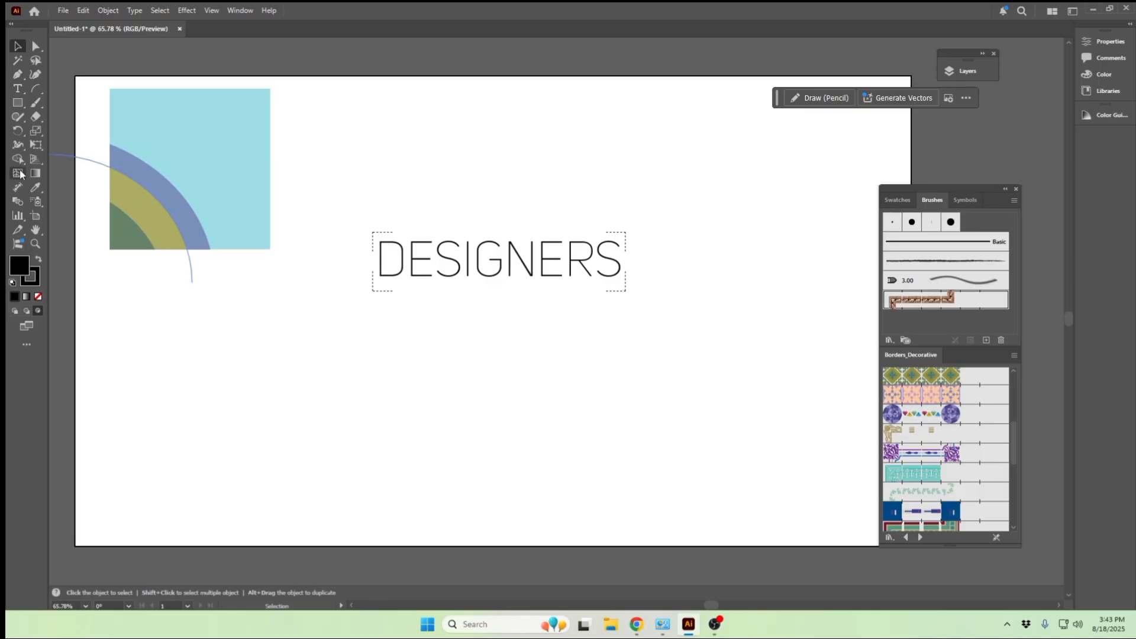
pyautogui.click(35, 104)
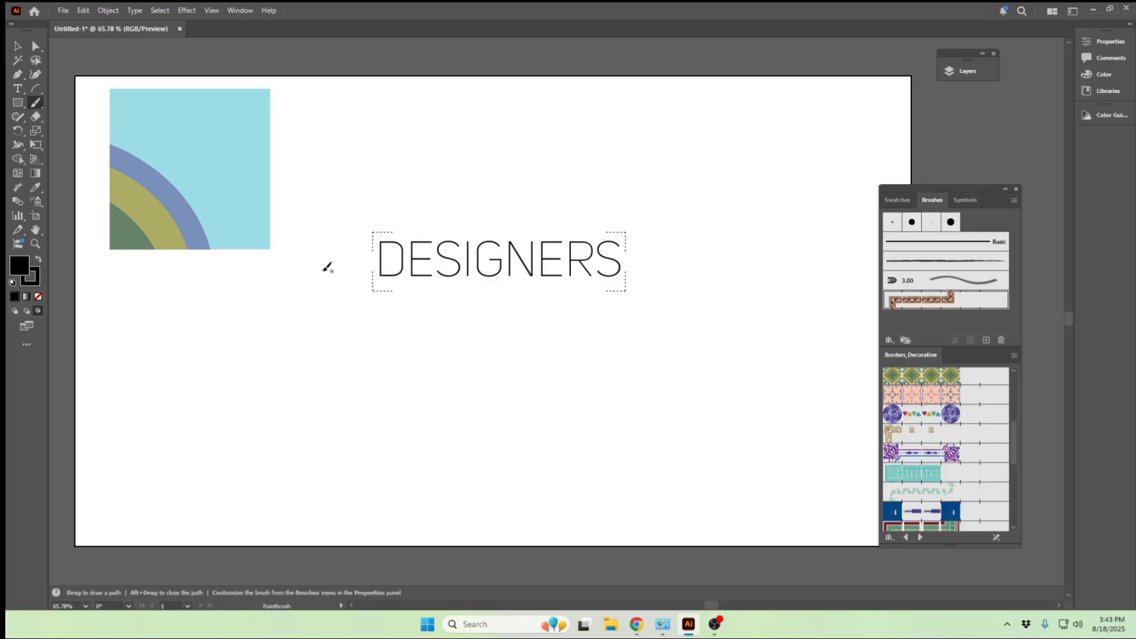
pyautogui.moveTo(324, 271)
pyautogui.mouseDown()
pyautogui.moveTo(343, 256)
pyautogui.moveTo(496, 257)
pyautogui.moveTo(615, 239)
pyautogui.mouseUp()
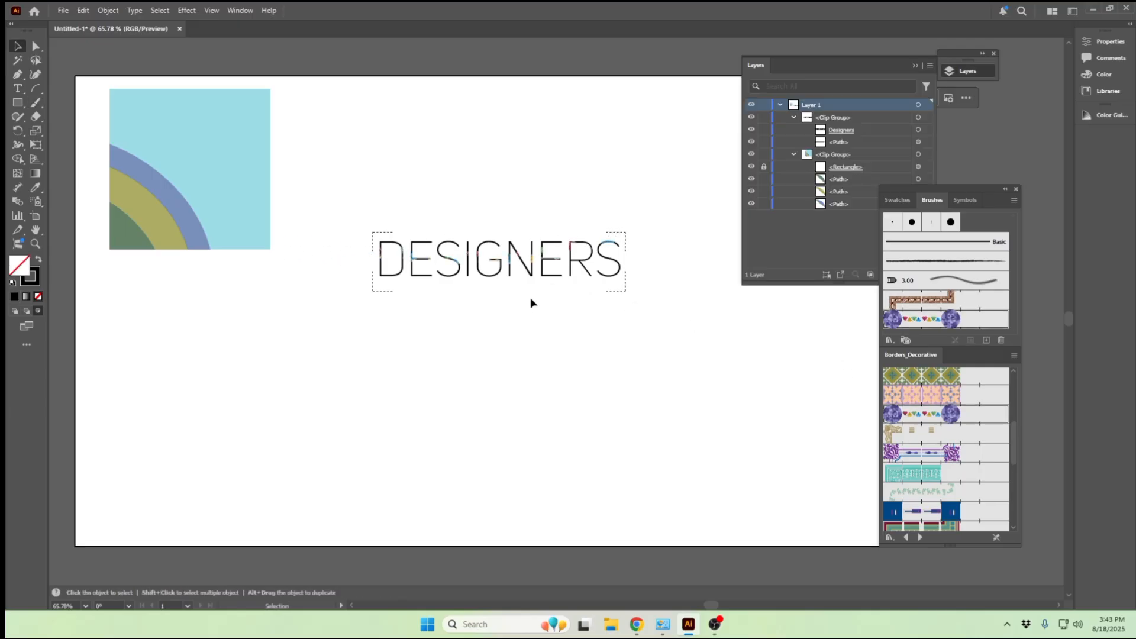
# Step: Check the painted pattern inside the letters up close and paint another stroke across the lower part of the first letters
pyautogui.hotkey('ctrl', '=')
pyautogui.hotkey('ctrl', '=')
pyautogui.hotkey('ctrl', '=')
pyautogui.scroll(2, 532, 297)
pyautogui.scroll(2, 532, 296)
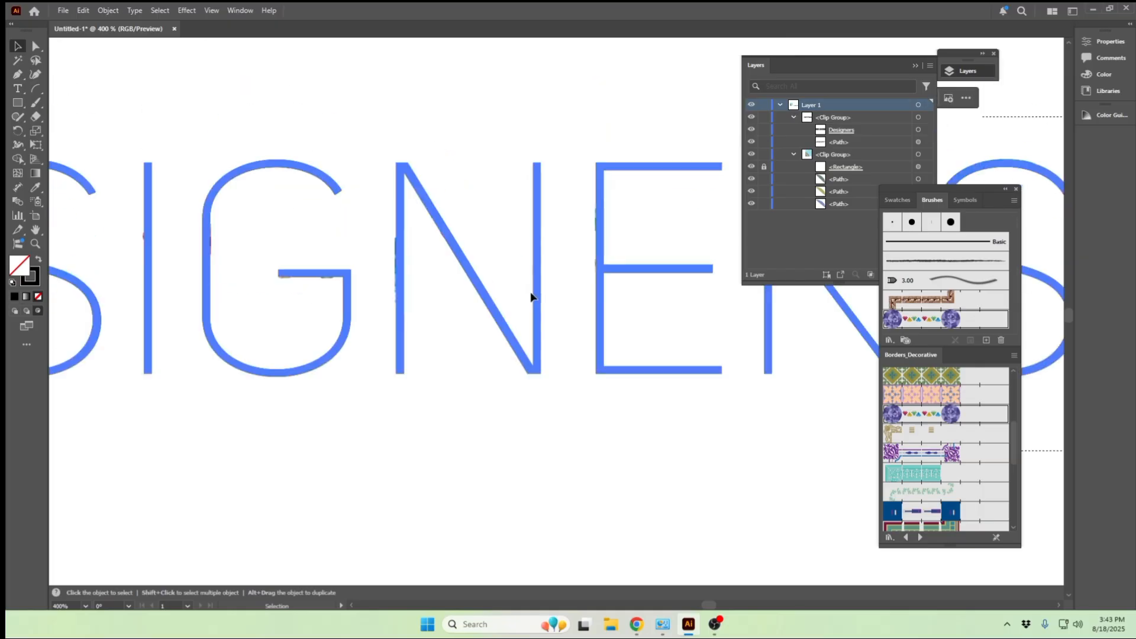
pyautogui.scroll(-2, 531, 297)
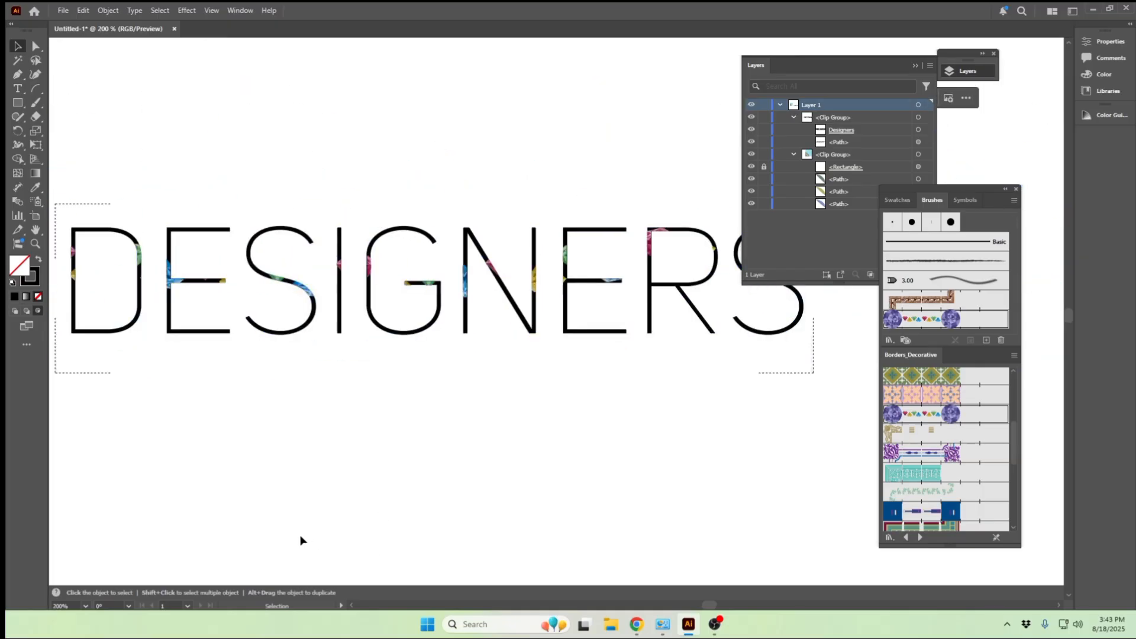
pyautogui.click(915, 66)
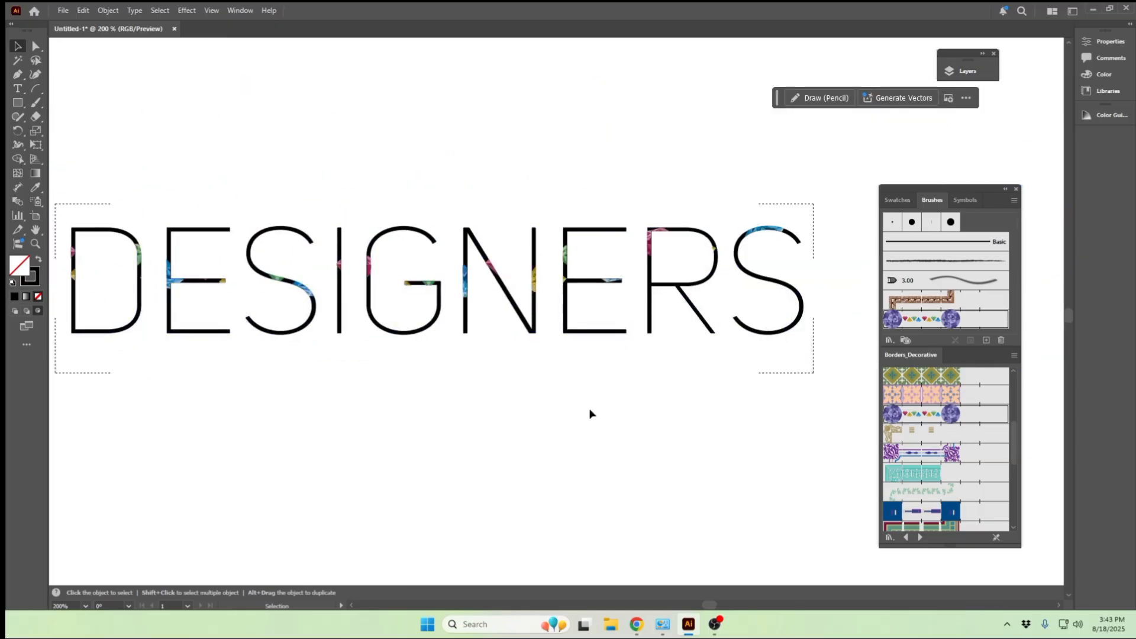
pyautogui.click(36, 102)
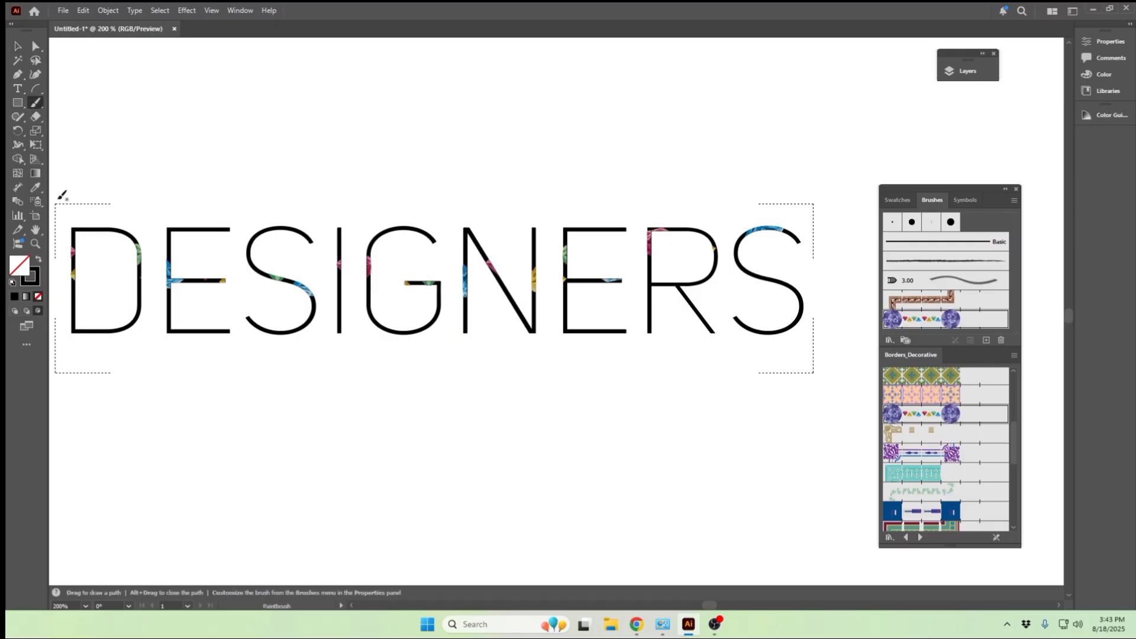
pyautogui.moveTo(67, 308)
pyautogui.mouseDown()
pyautogui.moveTo(110, 289)
pyautogui.moveTo(164, 304)
pyautogui.moveTo(288, 305)
pyautogui.mouseUp()
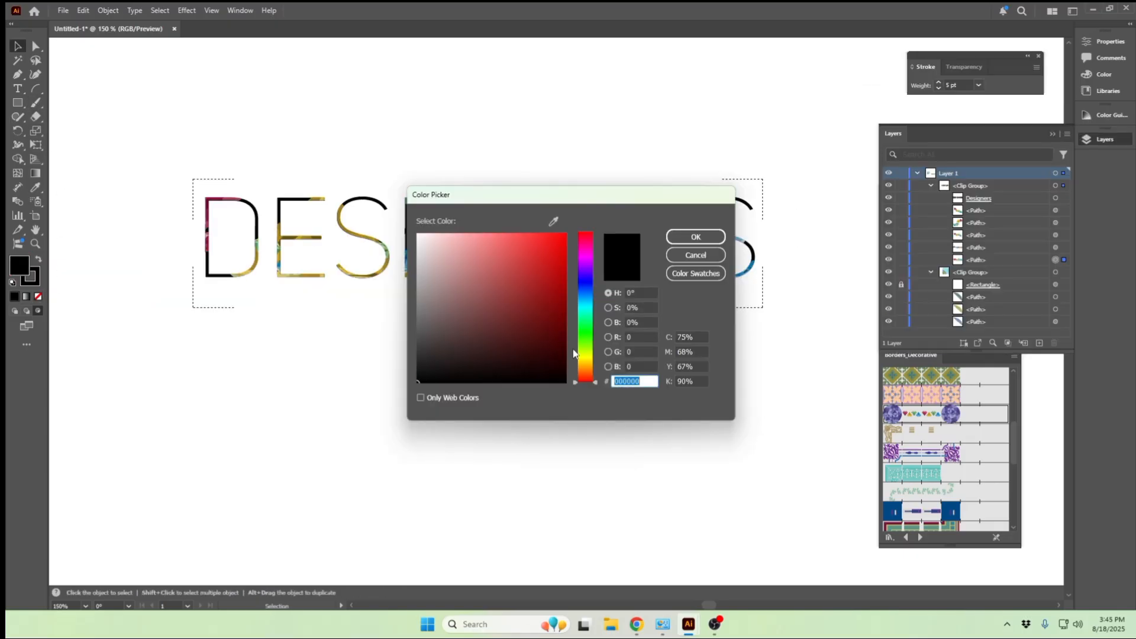
# Step: Try a pale green fill, b9d6b2, on the wavy painted path inside the DESIGNERS Clip Group and undo it
pyautogui.click(586, 340)
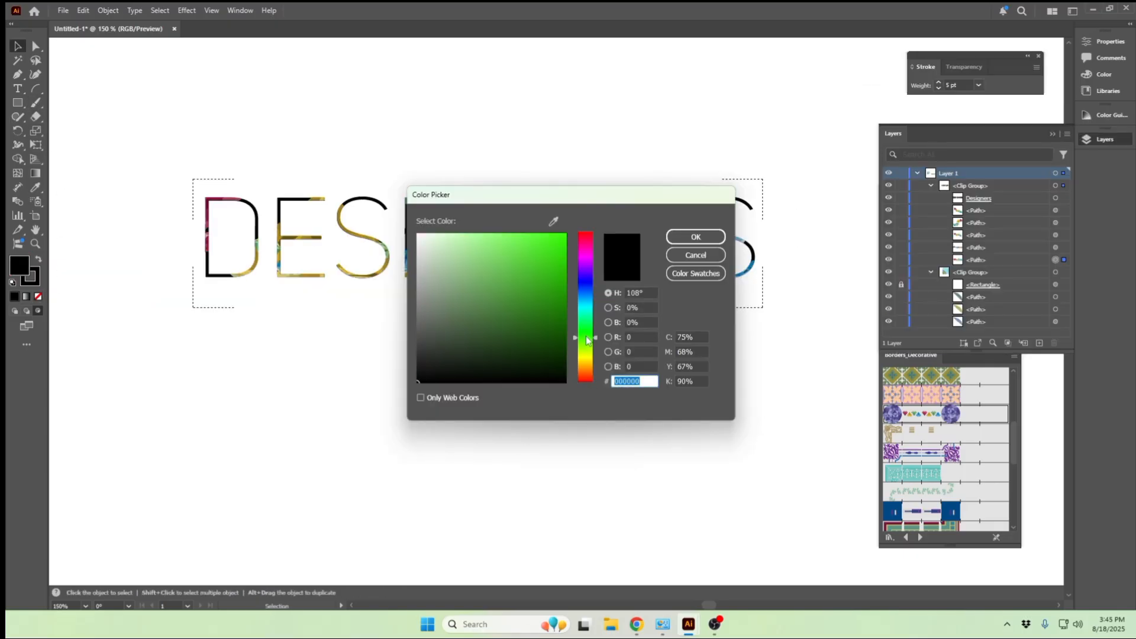
pyautogui.click(442, 257)
pyautogui.click(709, 241)
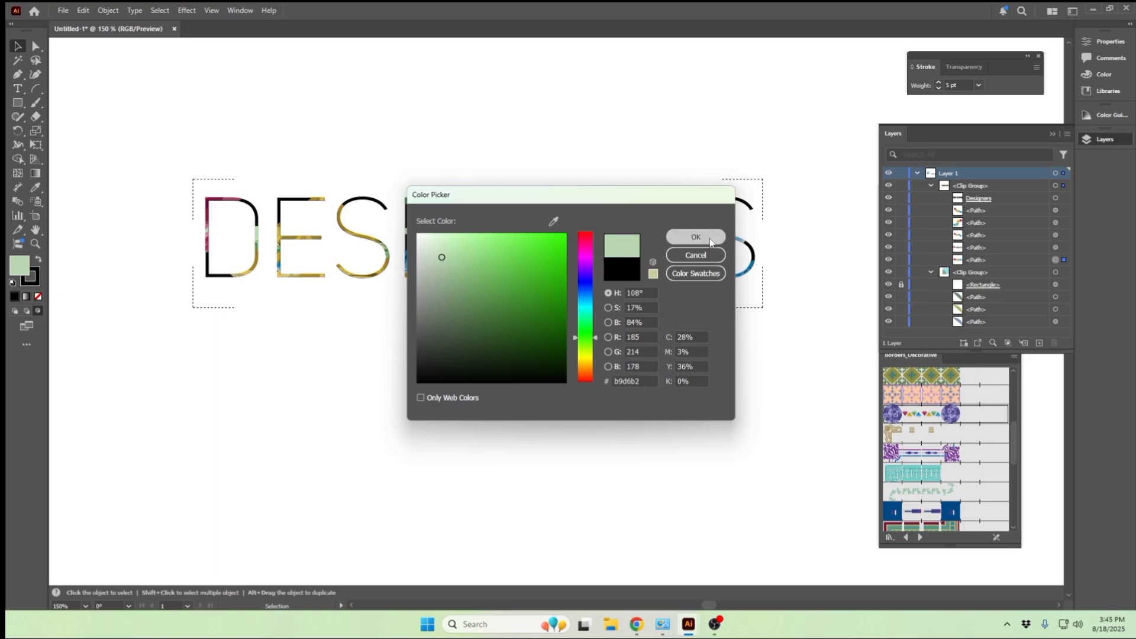
pyautogui.click(251, 398)
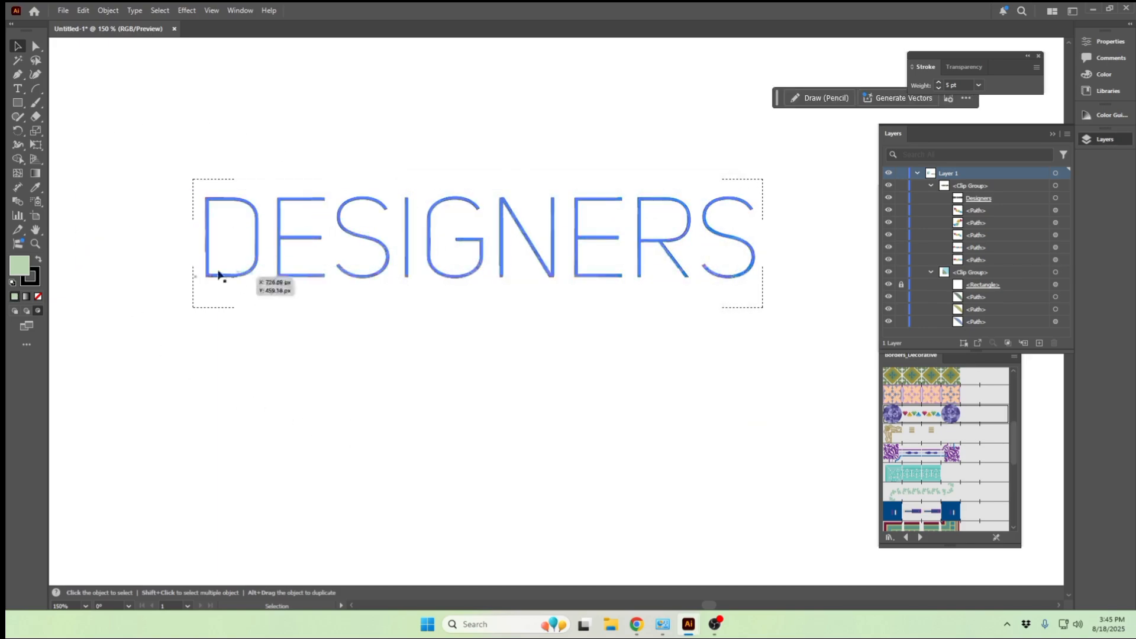
pyautogui.hotkey('ctrl', 'a')
# Step: Fill the wavy painted path inside the DESIGNERS Clip Group with dark red 750606 and deselect it
pyautogui.doubleClick(18, 269)
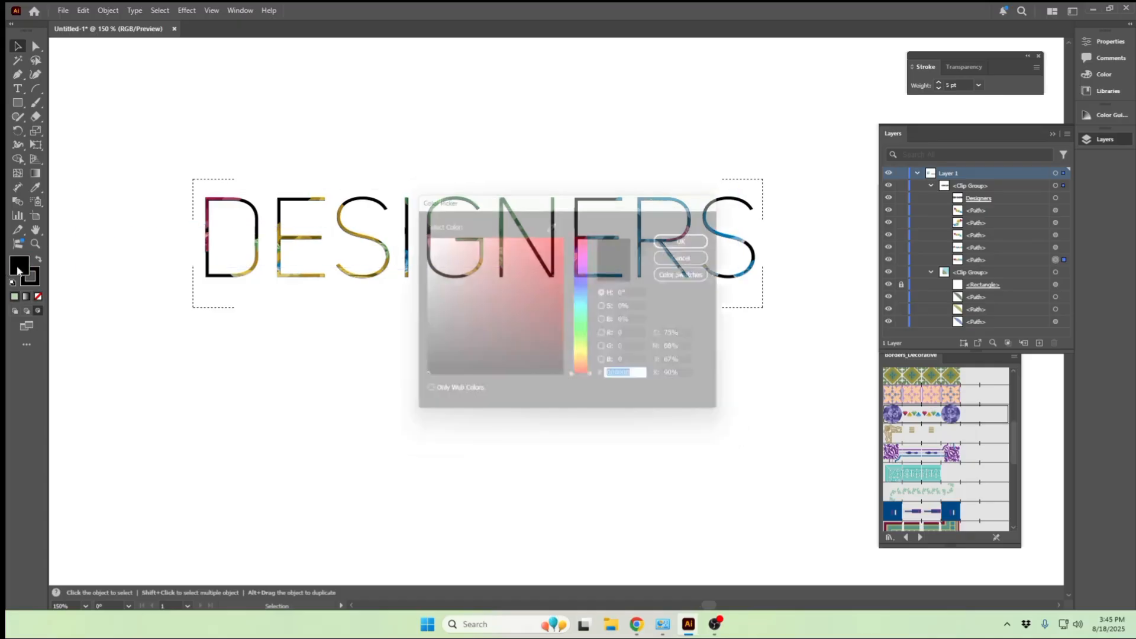
pyautogui.moveTo(563, 281); pyautogui.dragTo(558, 314)
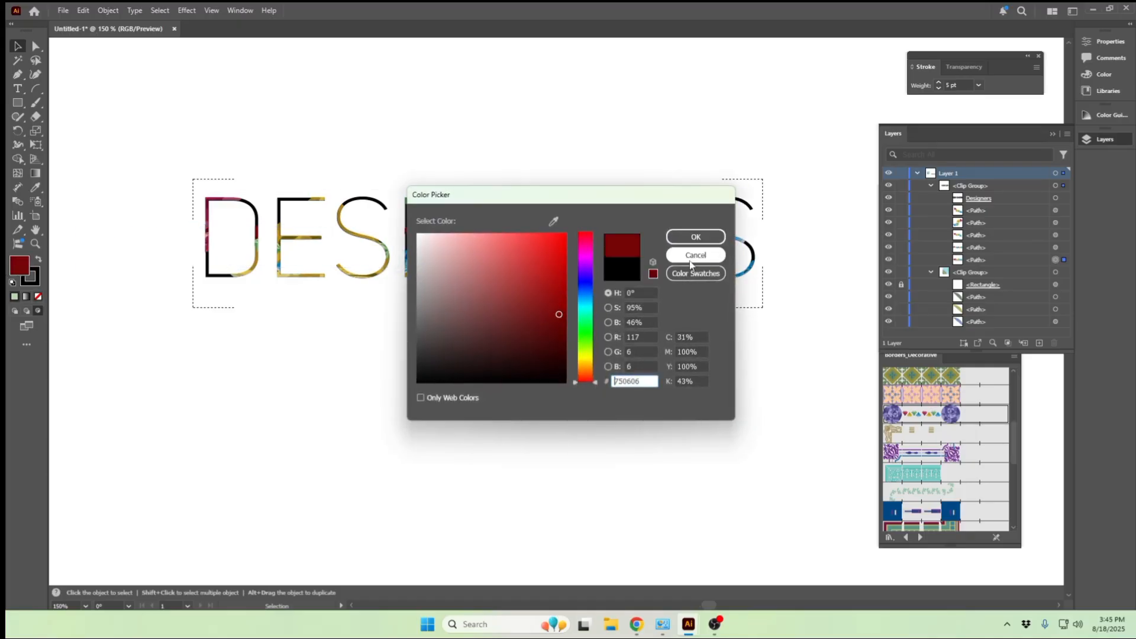
pyautogui.click(696, 237)
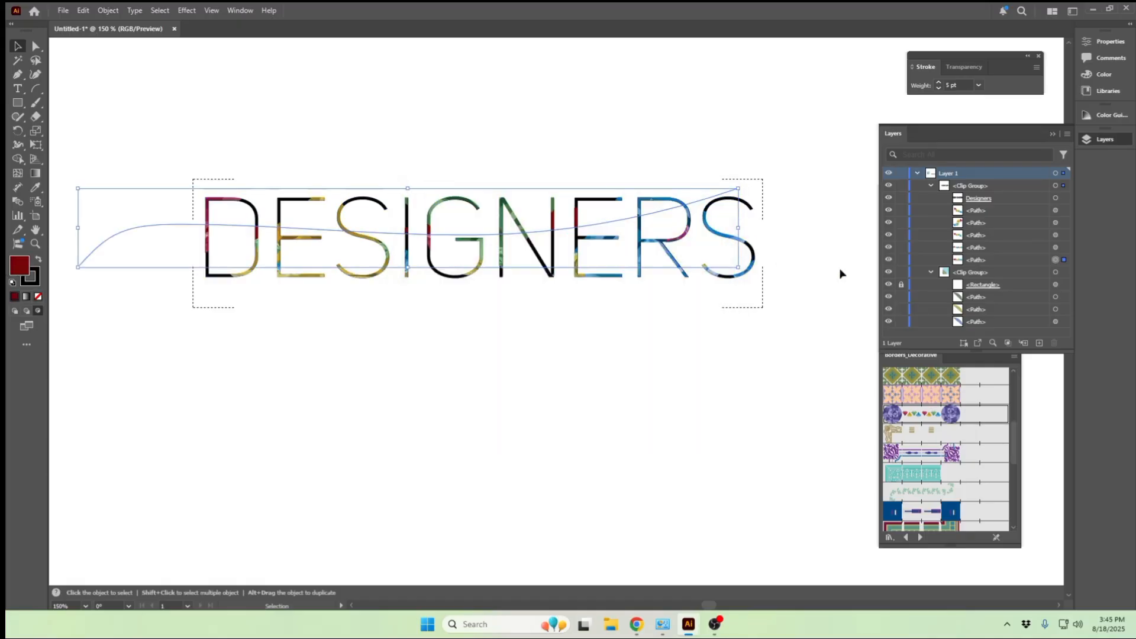
pyautogui.click(696, 414)
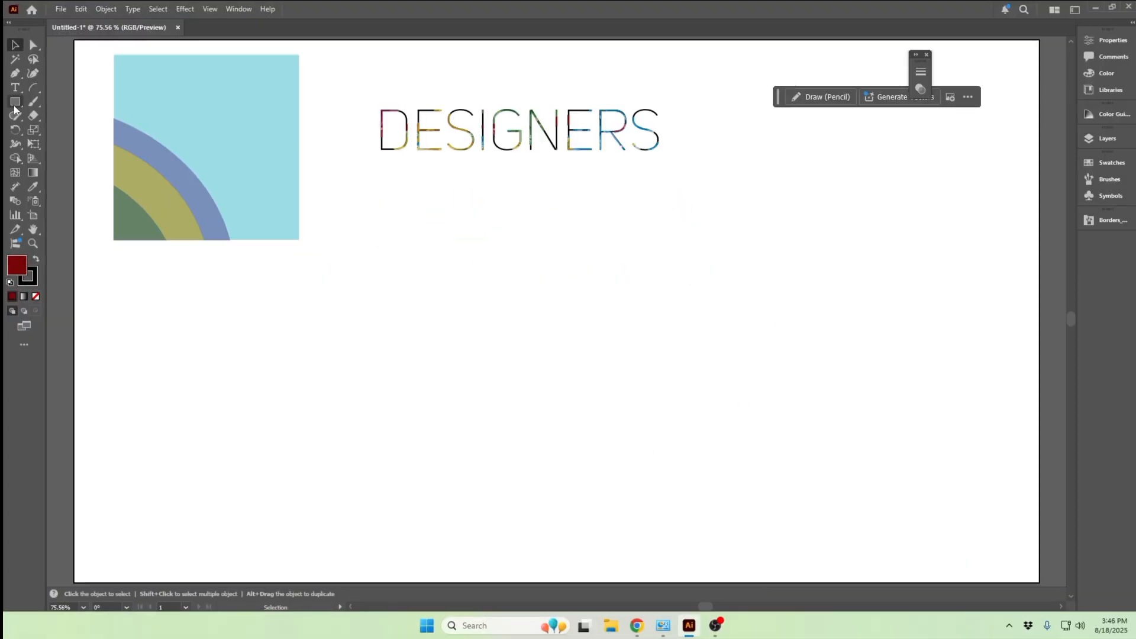
# Step: Draw a tall, narrow ellipse below the DESIGNERS text with the default white fill and no stroke
pyautogui.click(17, 102)
pyautogui.click(66, 130)
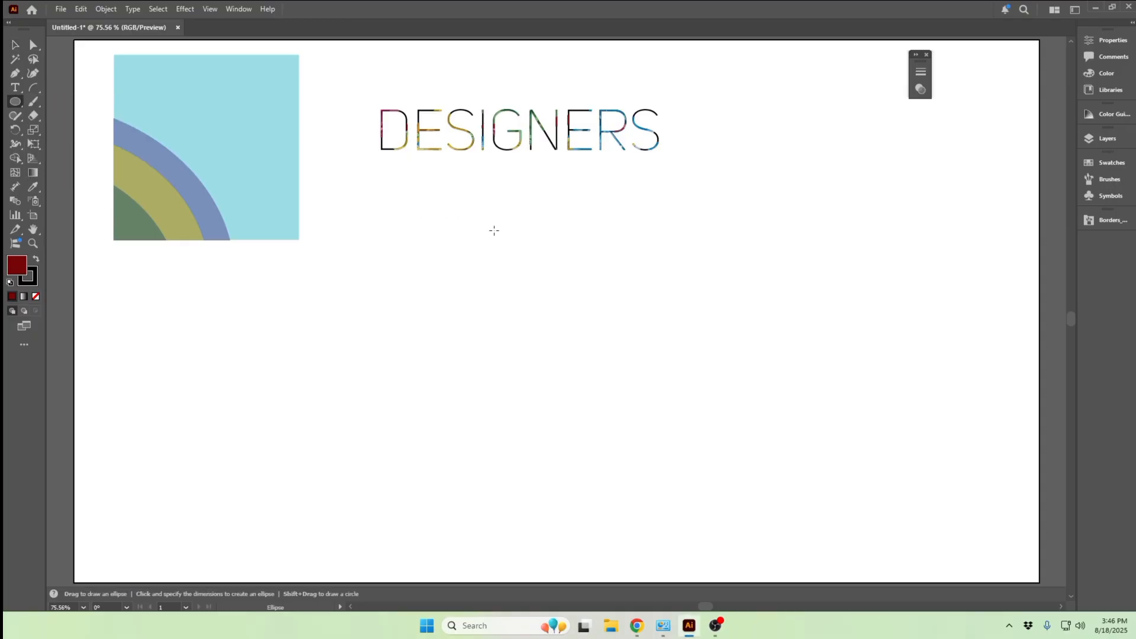
pyautogui.moveTo(492, 230); pyautogui.dragTo(538, 349)
pyautogui.click(9, 283)
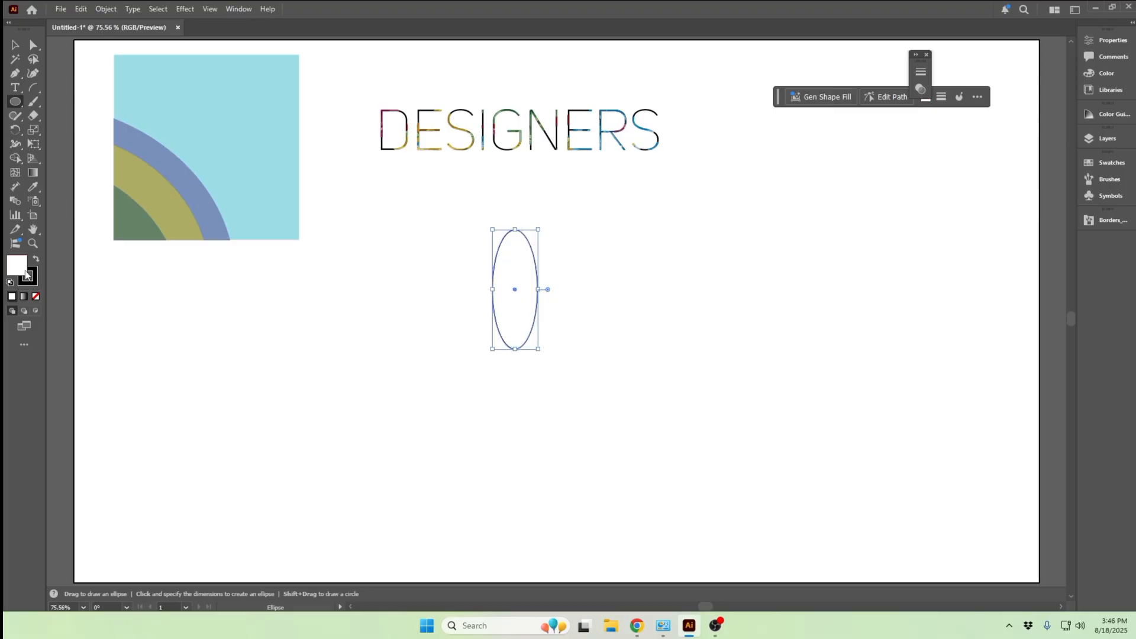
pyautogui.click(33, 281)
pyautogui.click(35, 295)
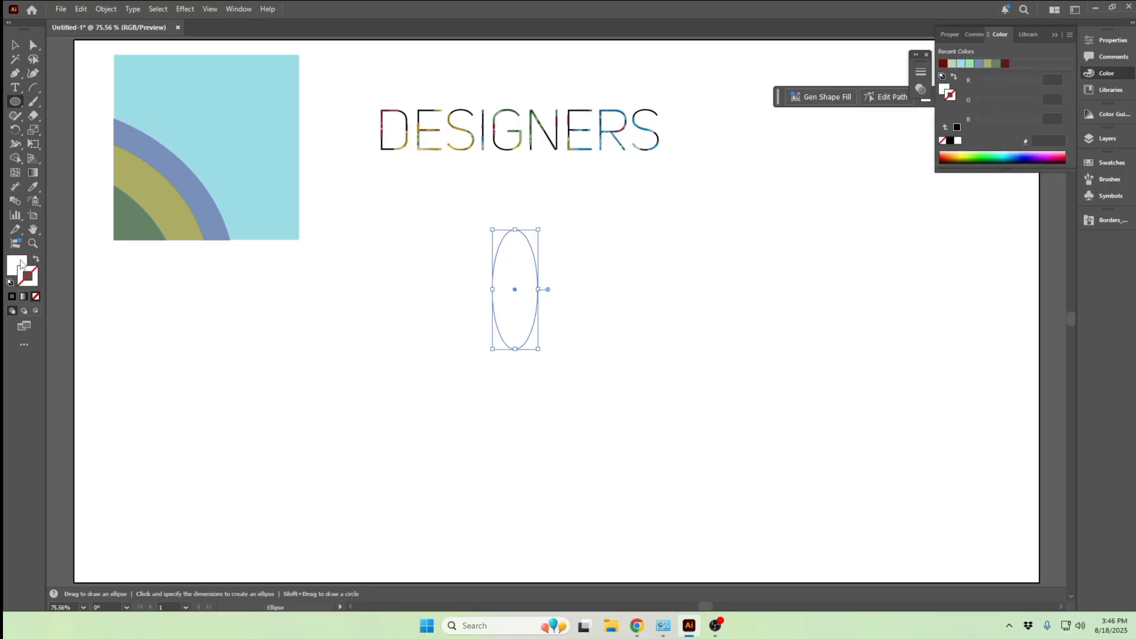
# Step: Fill the ellipse with dark green 147c0f
pyautogui.doubleClick(15, 265)
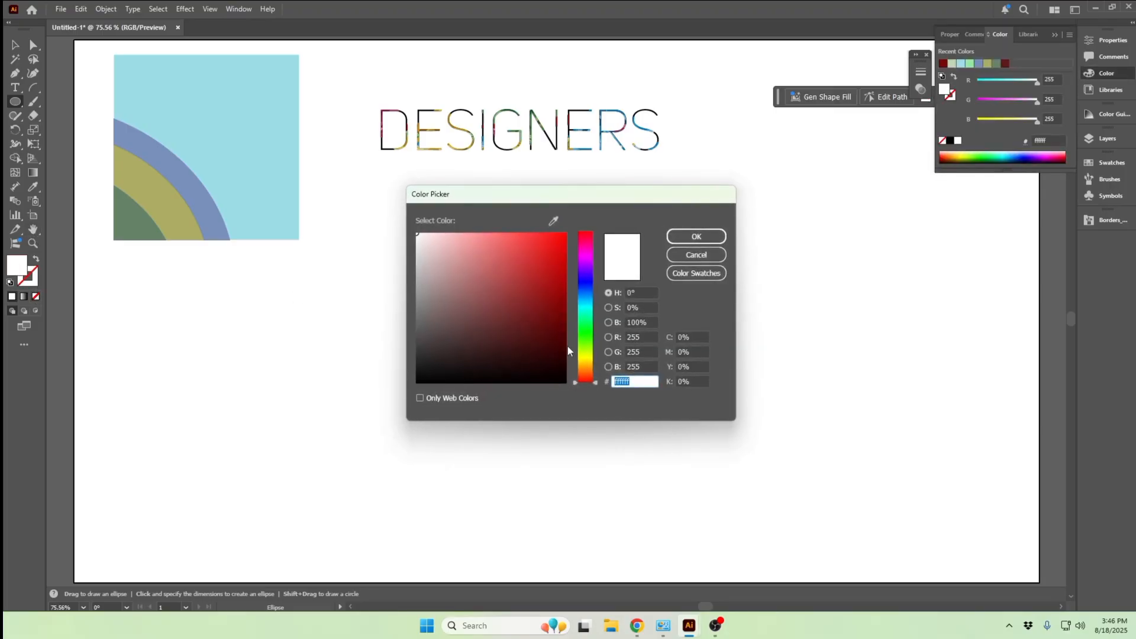
pyautogui.click(587, 338)
pyautogui.click(548, 307)
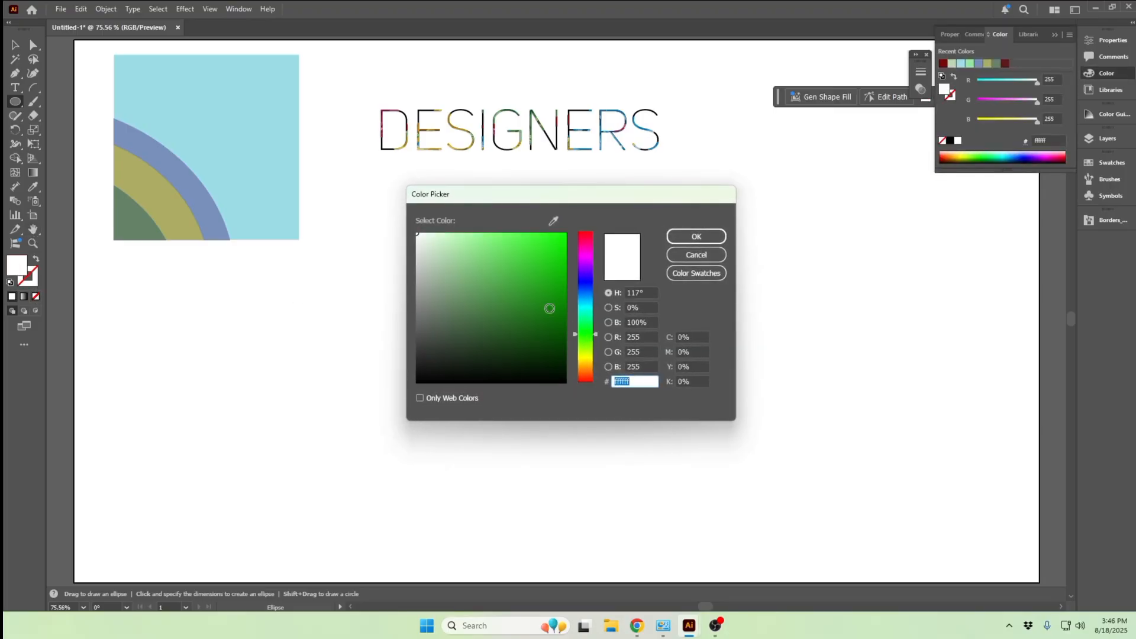
pyautogui.click(696, 236)
# Step: Convert the ellipse's top and bottom anchor points to sharp corners to form a leaf shape
pyautogui.click(33, 88)
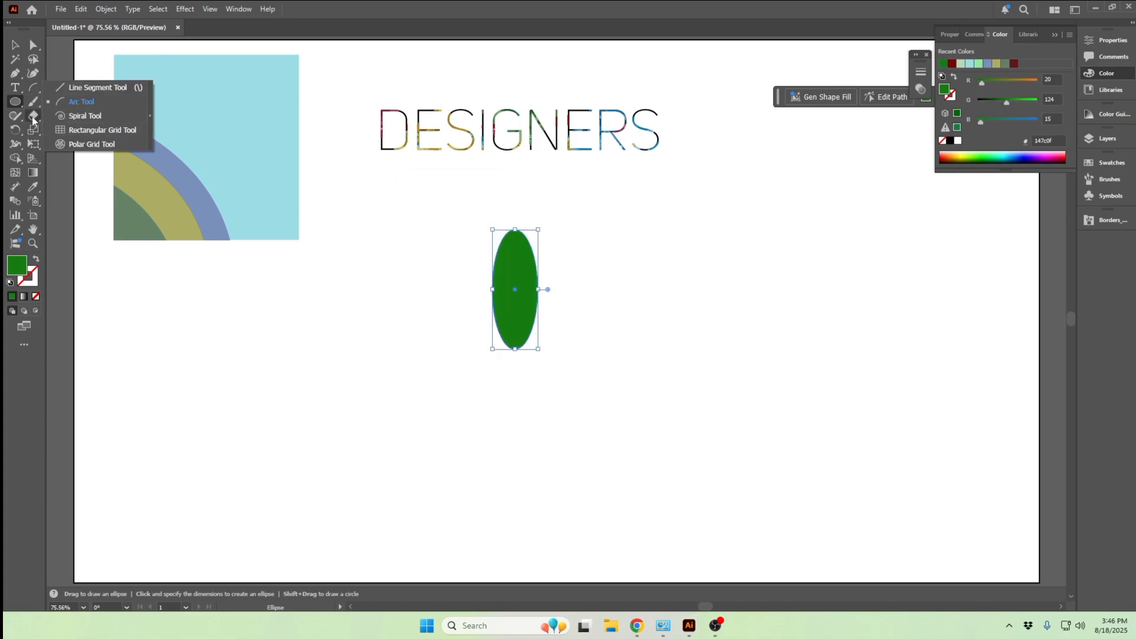
pyautogui.click(15, 73)
pyautogui.click(78, 116)
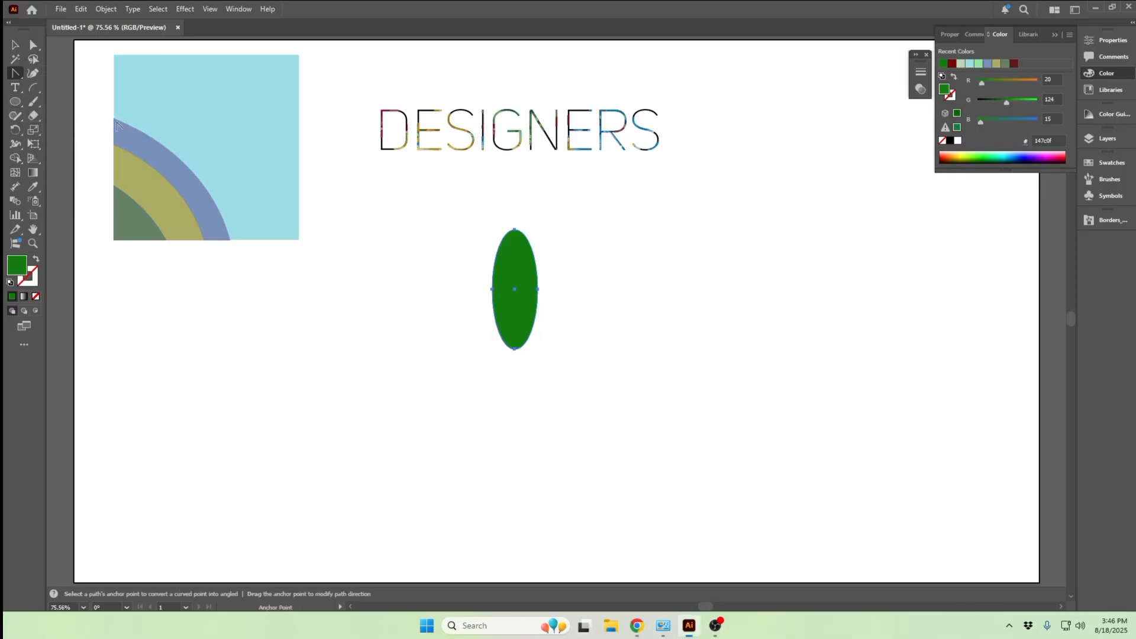
pyautogui.click(514, 230)
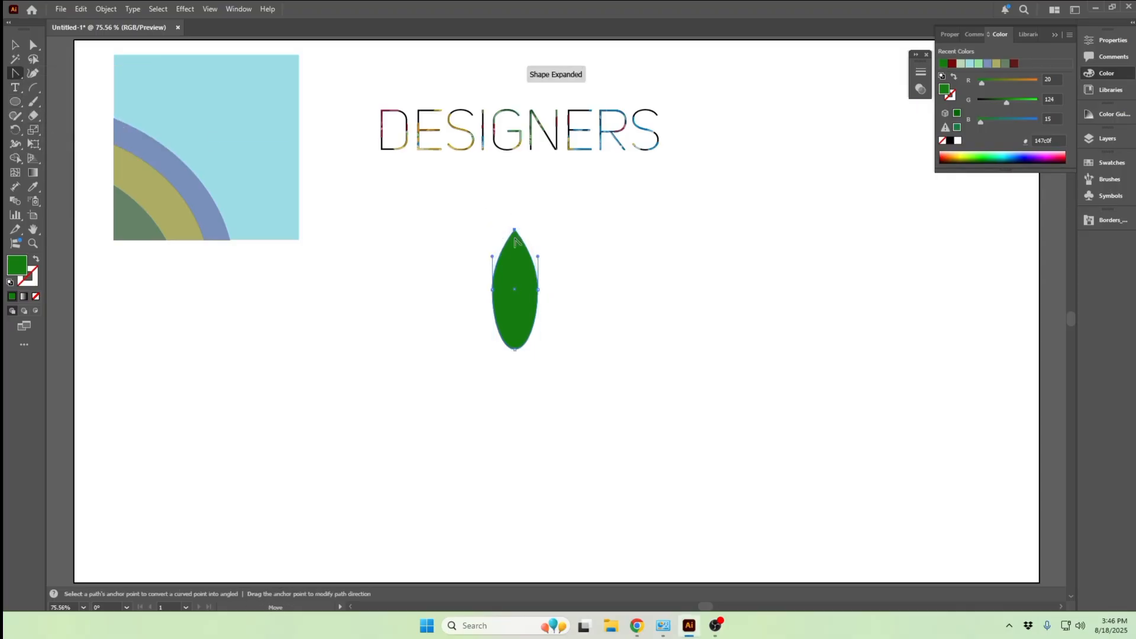
pyautogui.click(515, 348)
# Step: Fill the leaf with lighter green 4ea549 and switch it to Draw Inside mode
pyautogui.doubleClick(17, 263)
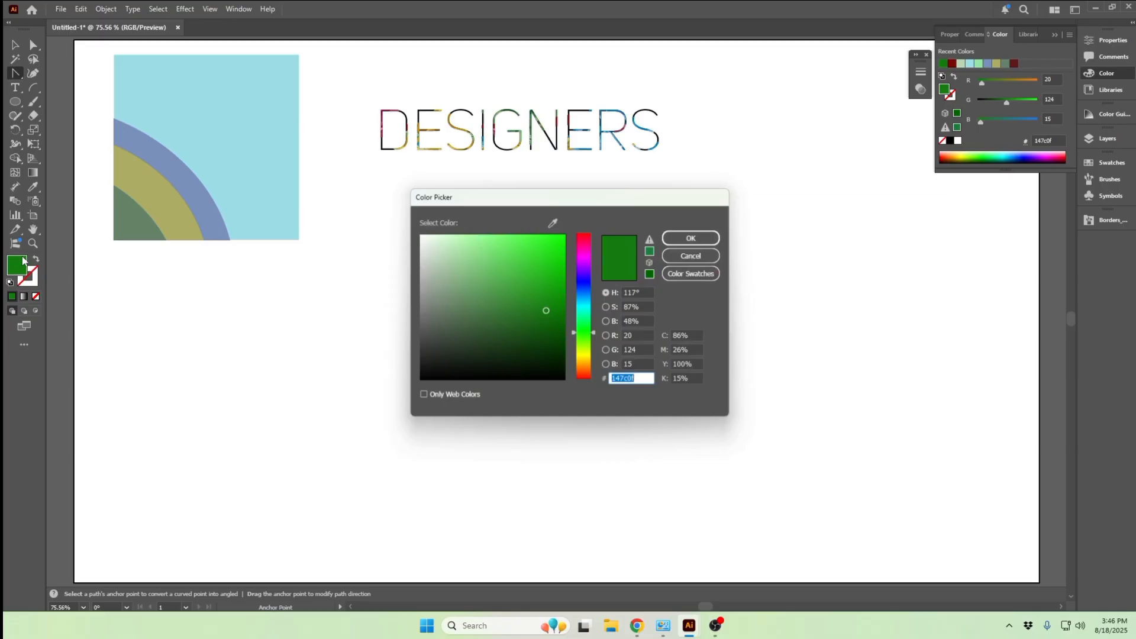
pyautogui.click(500, 285)
pyautogui.click(696, 236)
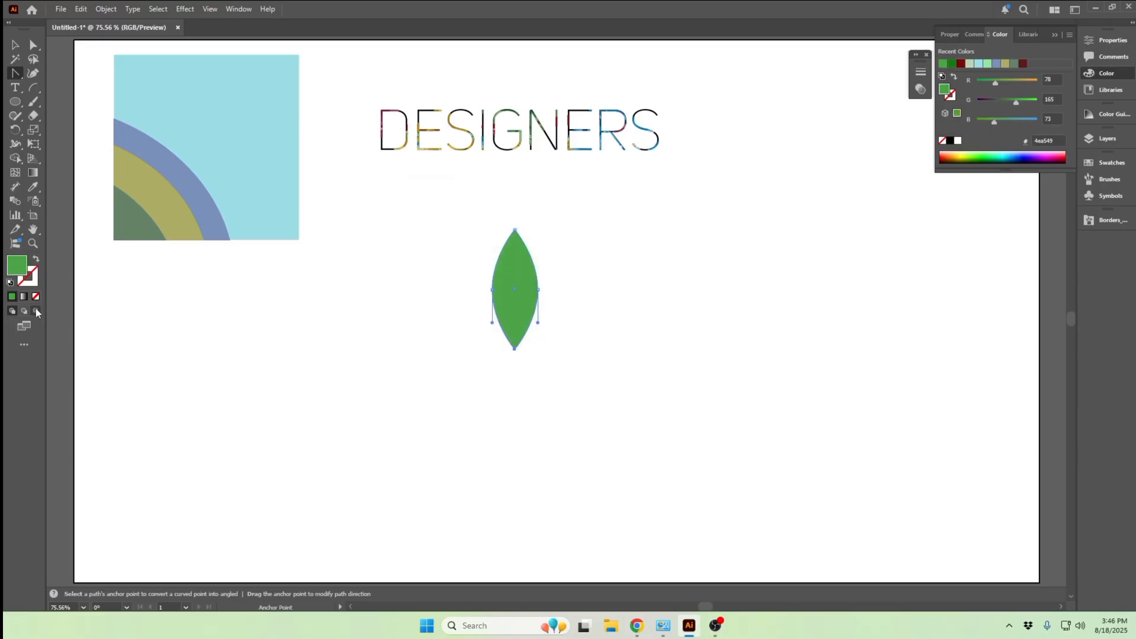
pyautogui.click(17, 47)
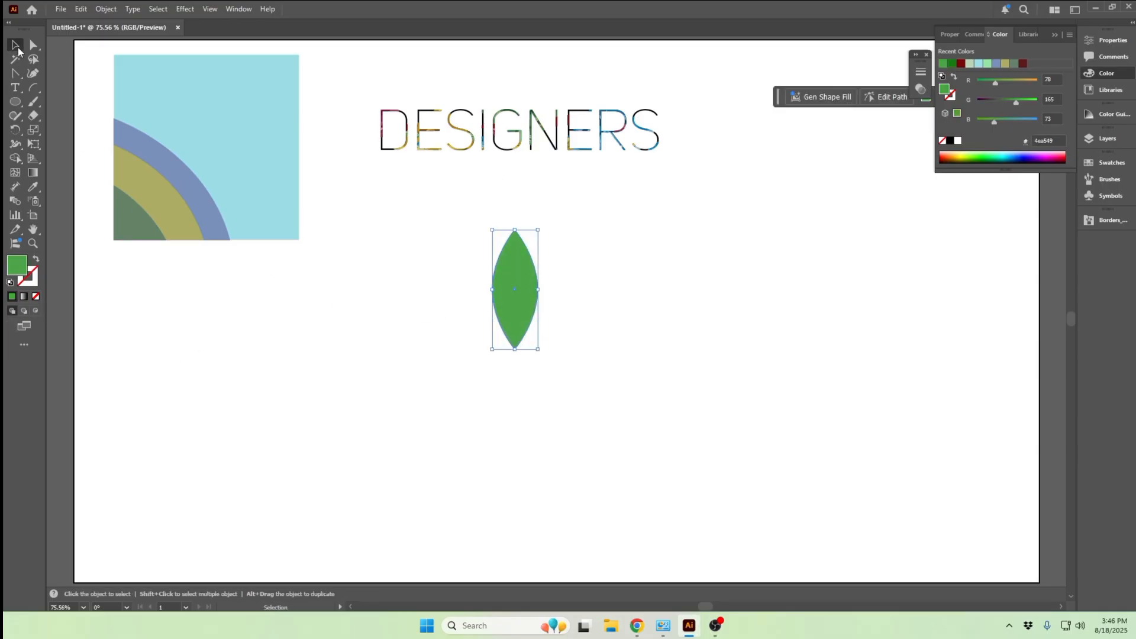
pyautogui.click(36, 310)
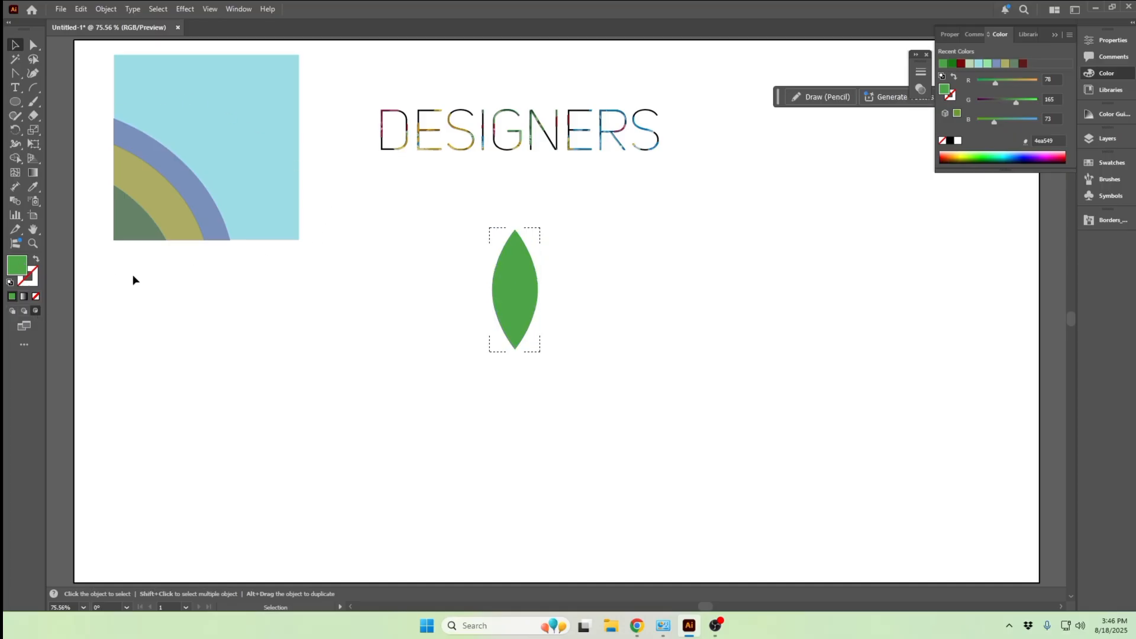
pyautogui.doubleClick(19, 270)
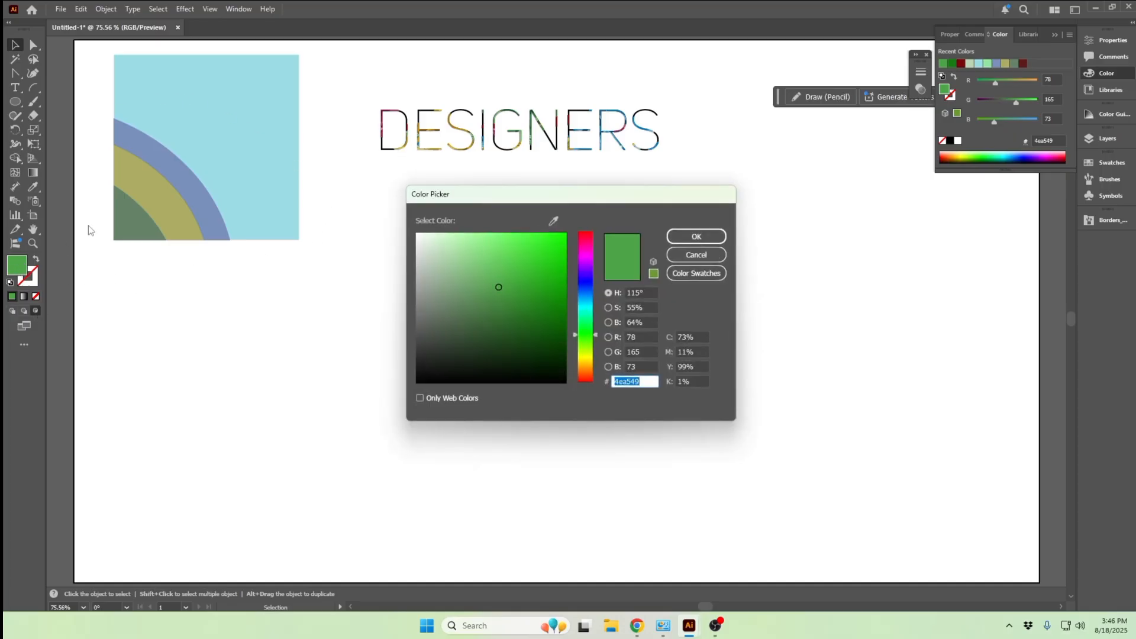
pyautogui.click(697, 236)
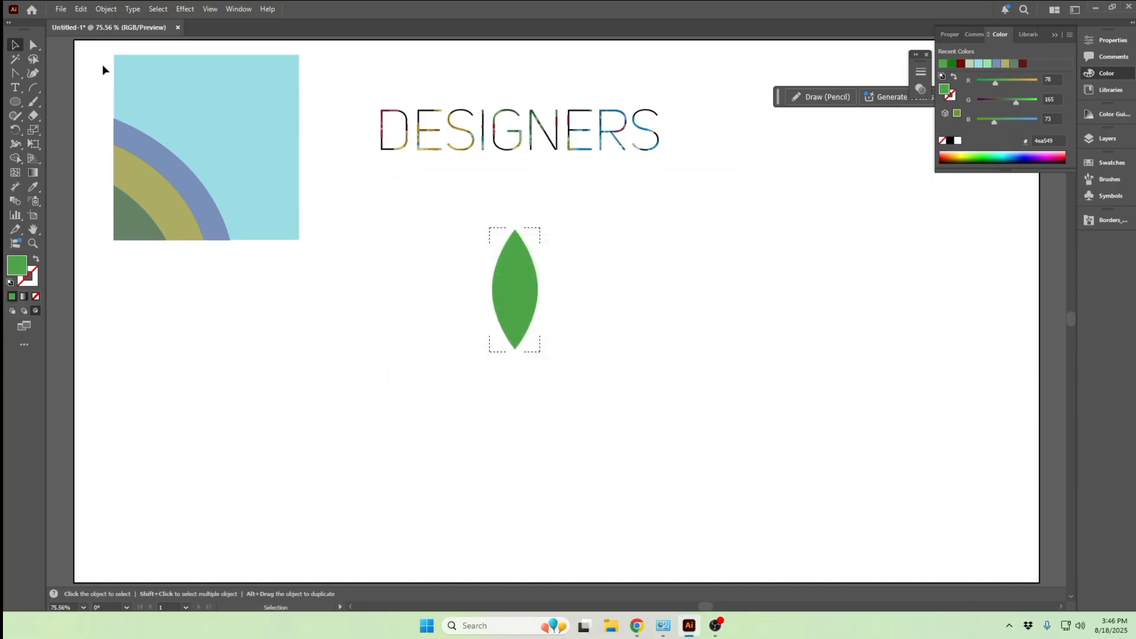
pyautogui.click(26, 273)
pyautogui.doubleClick(21, 272)
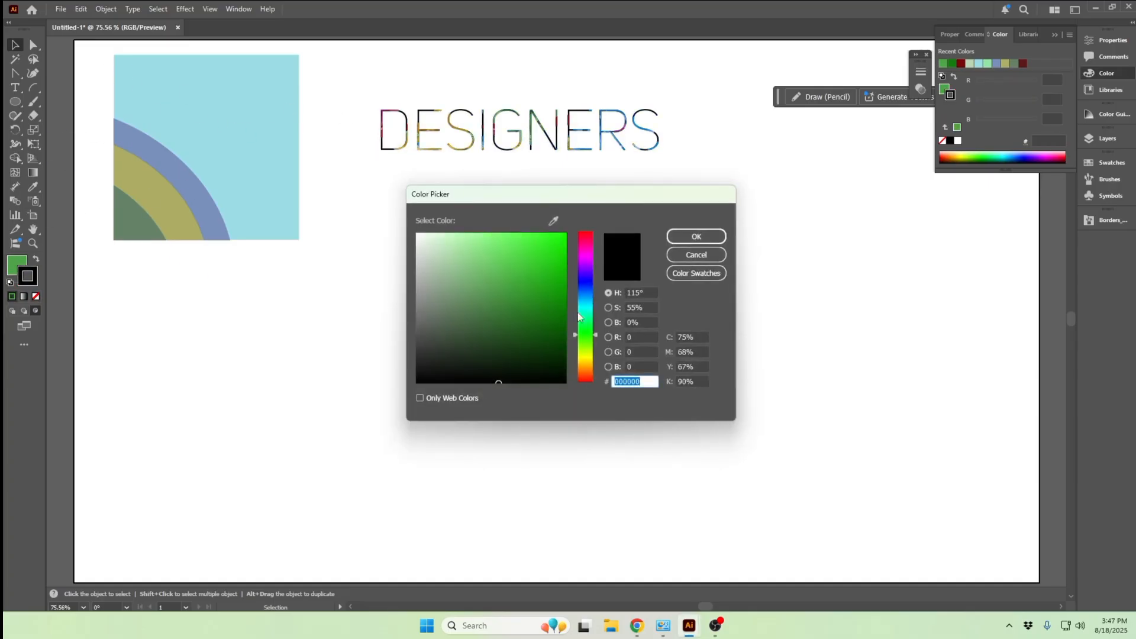
pyautogui.click(696, 255)
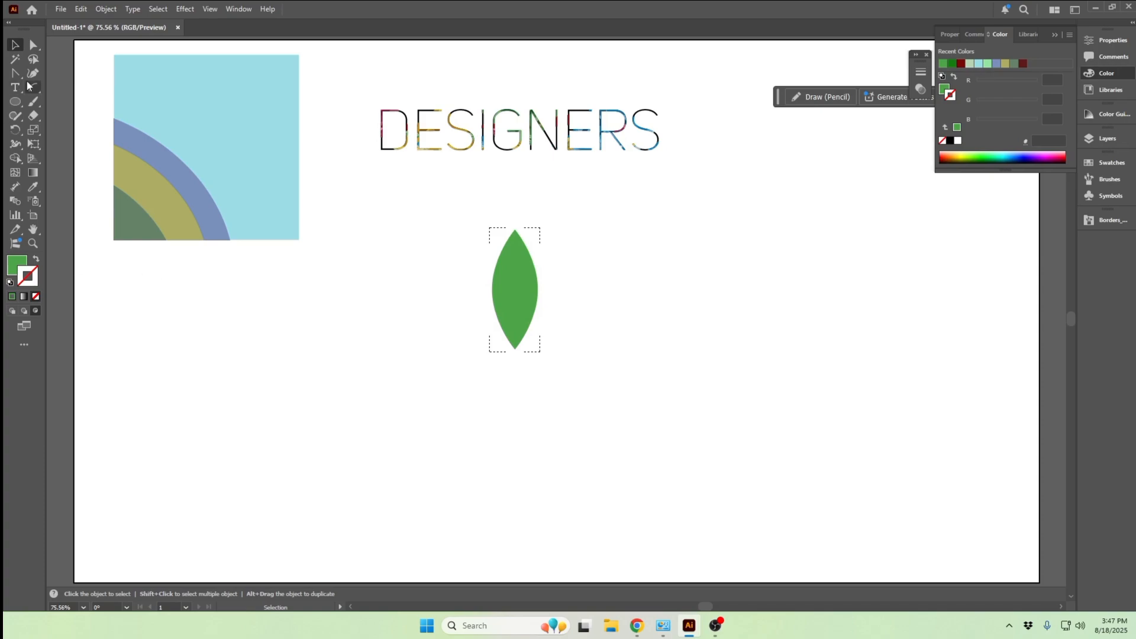
# Step: Try painting a curved Blob Brush stroke in dark green 108703 down the right half of the leaf
pyautogui.click(31, 104)
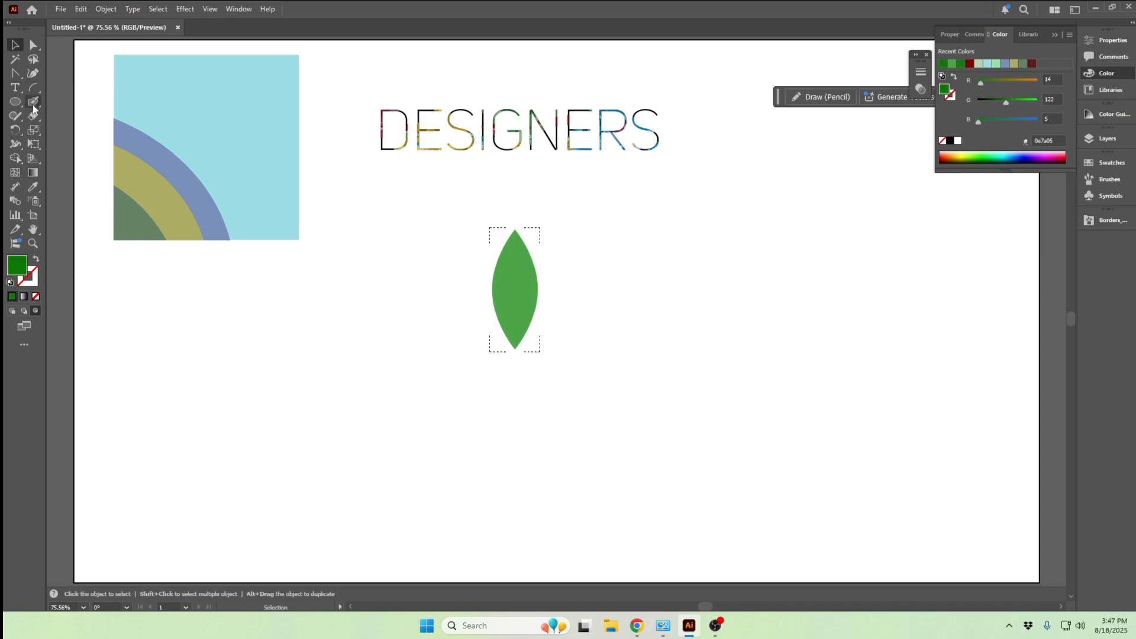
pyautogui.click(33, 105)
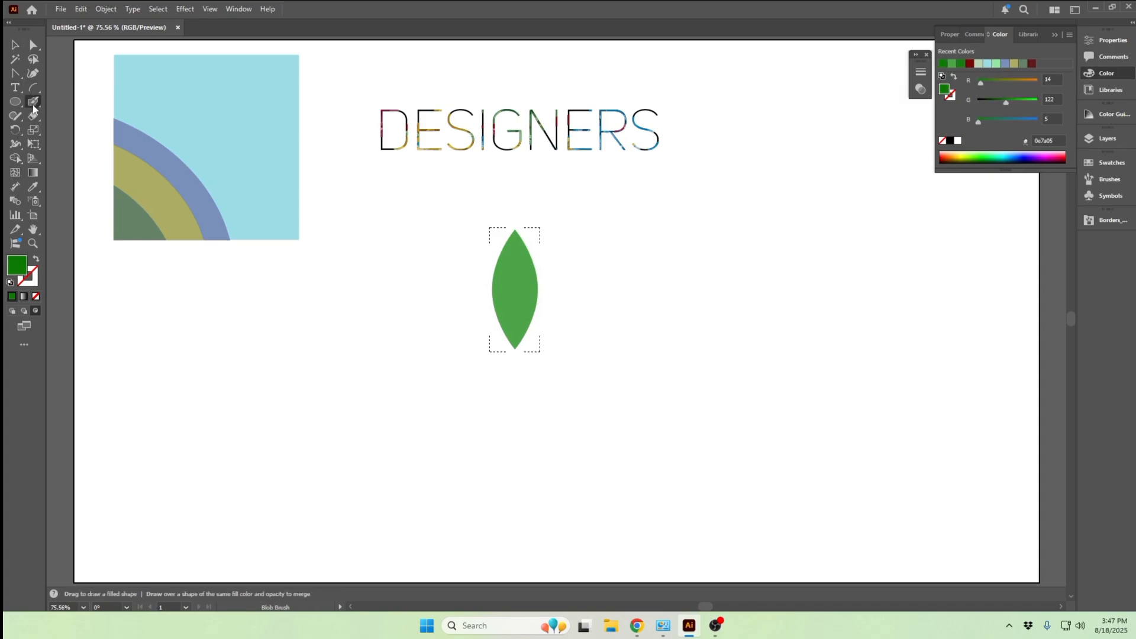
pyautogui.doubleClick(20, 269)
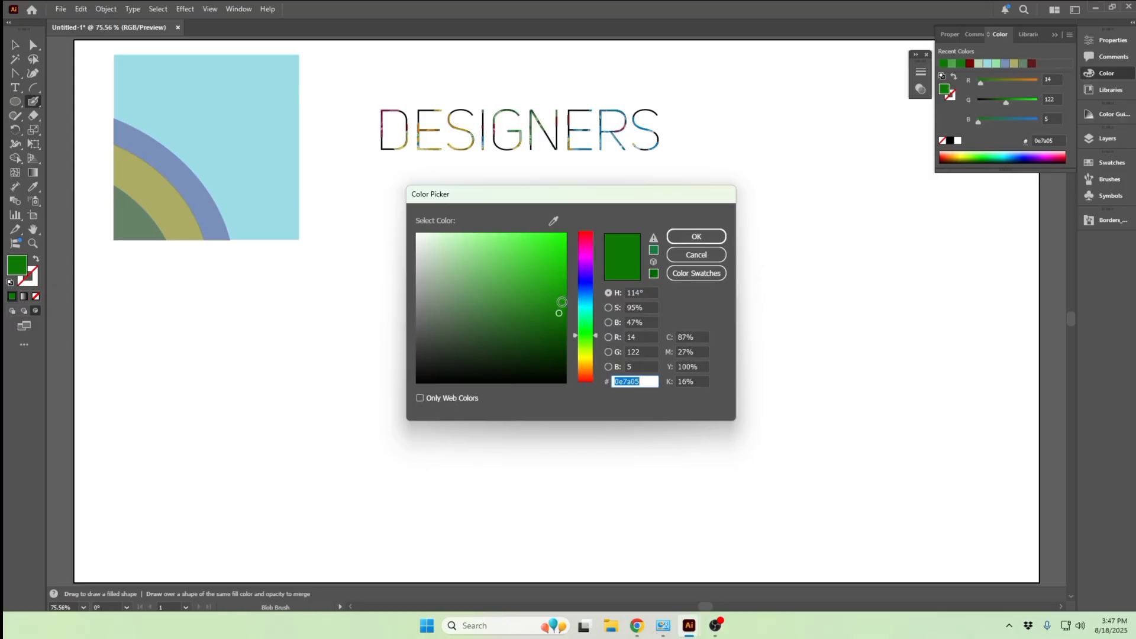
pyautogui.click(564, 303)
pyautogui.click(696, 236)
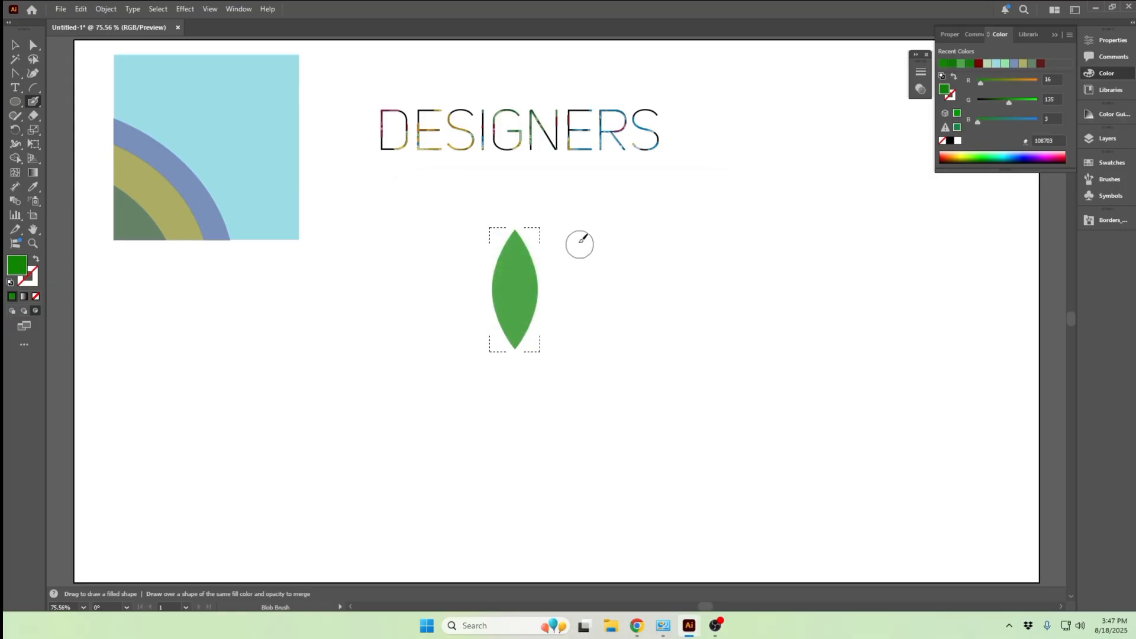
pyautogui.moveTo(512, 210)
pyautogui.mouseDown()
pyautogui.moveTo(533, 318)
pyautogui.moveTo(514, 374)
pyautogui.mouseUp()
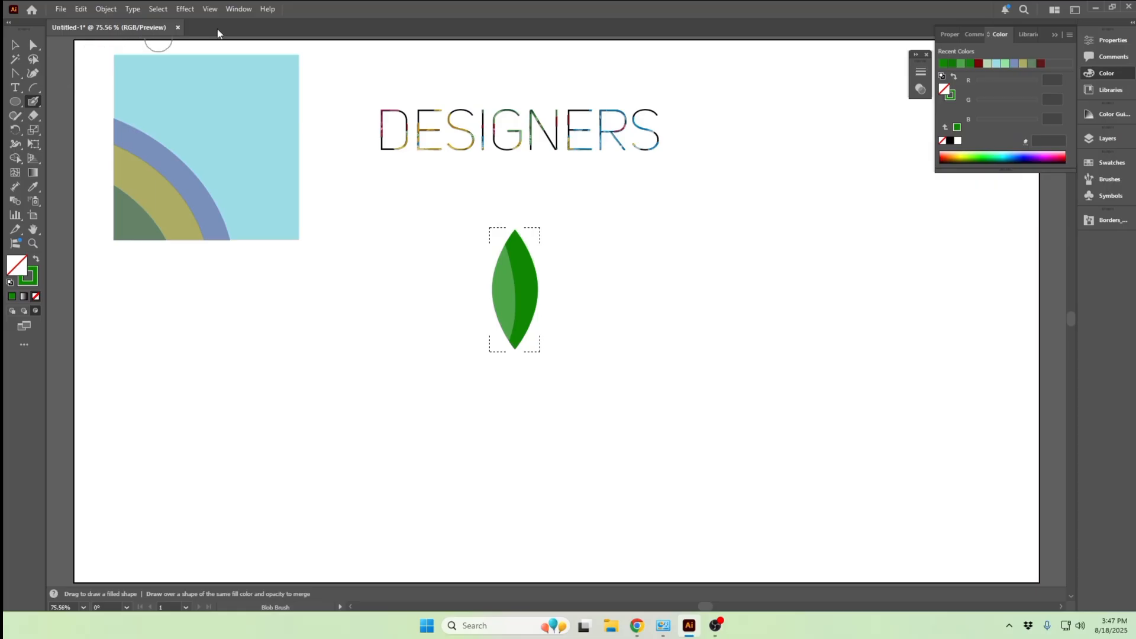
pyautogui.press('v')
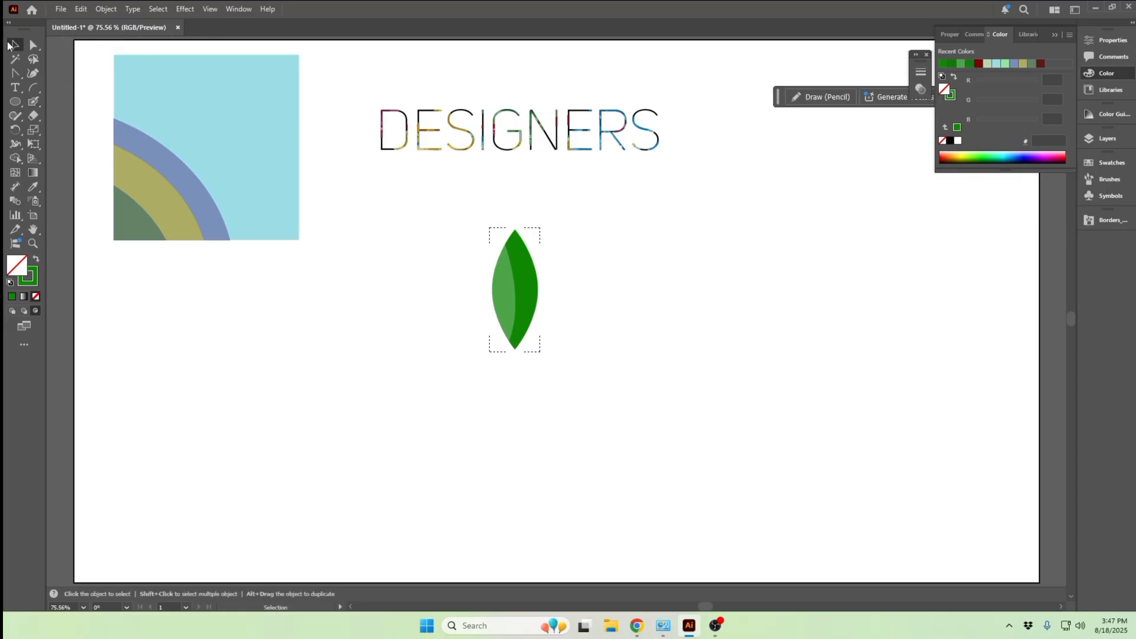
# Step: Set the Blob Brush fill to dark green 108703 and paint a curved vertical stroke inside the leaf to shade its right half
pyautogui.click(33, 104)
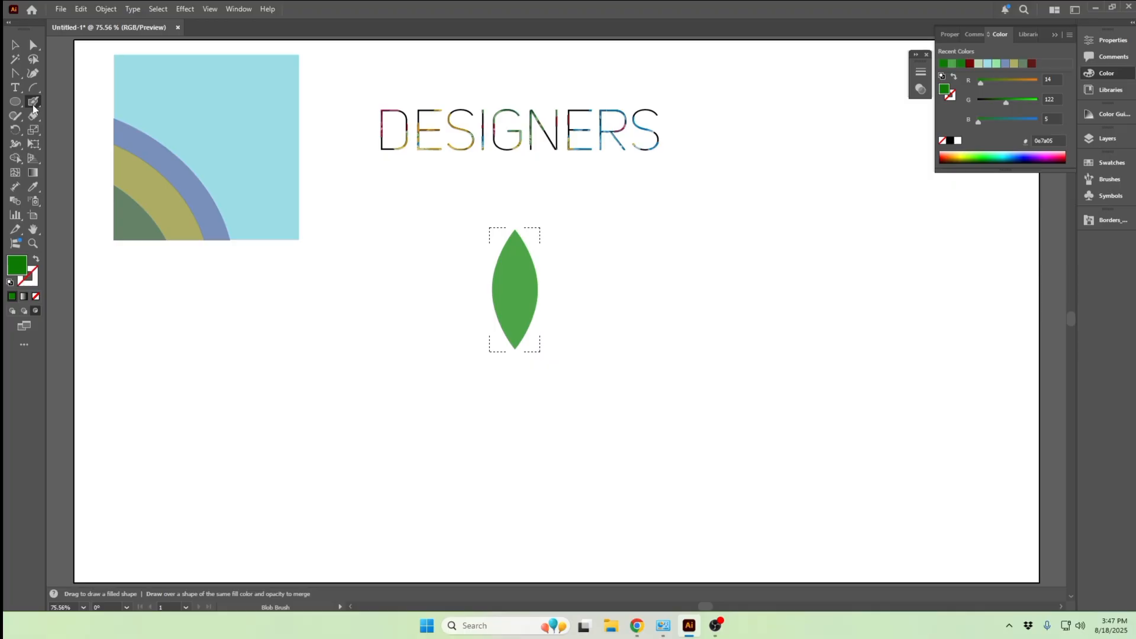
pyautogui.doubleClick(18, 268)
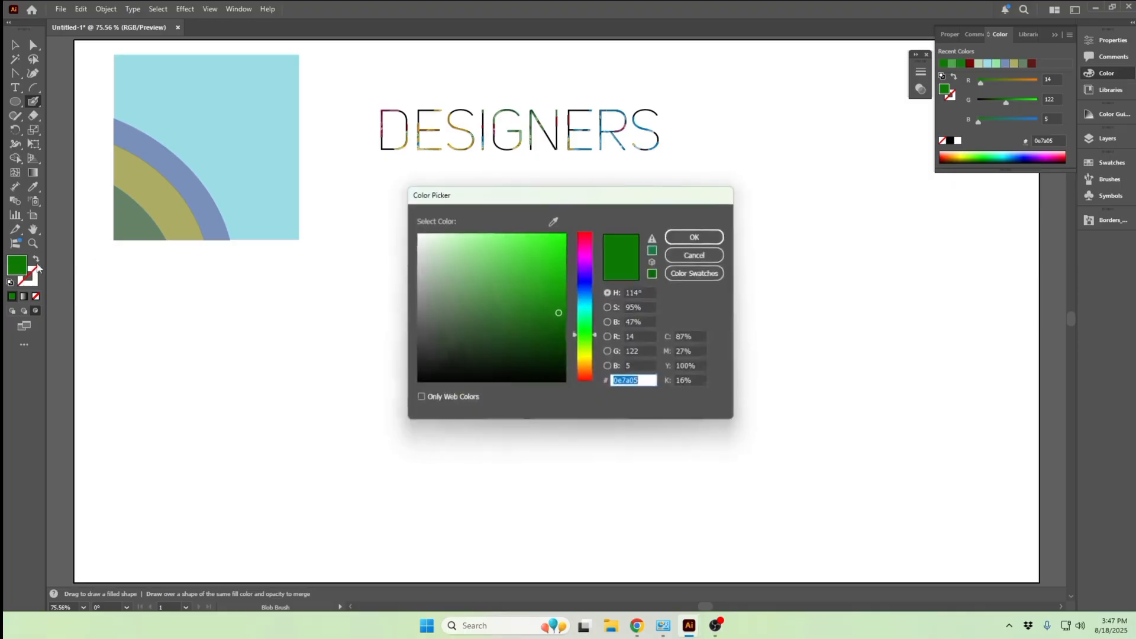
pyautogui.click(563, 298)
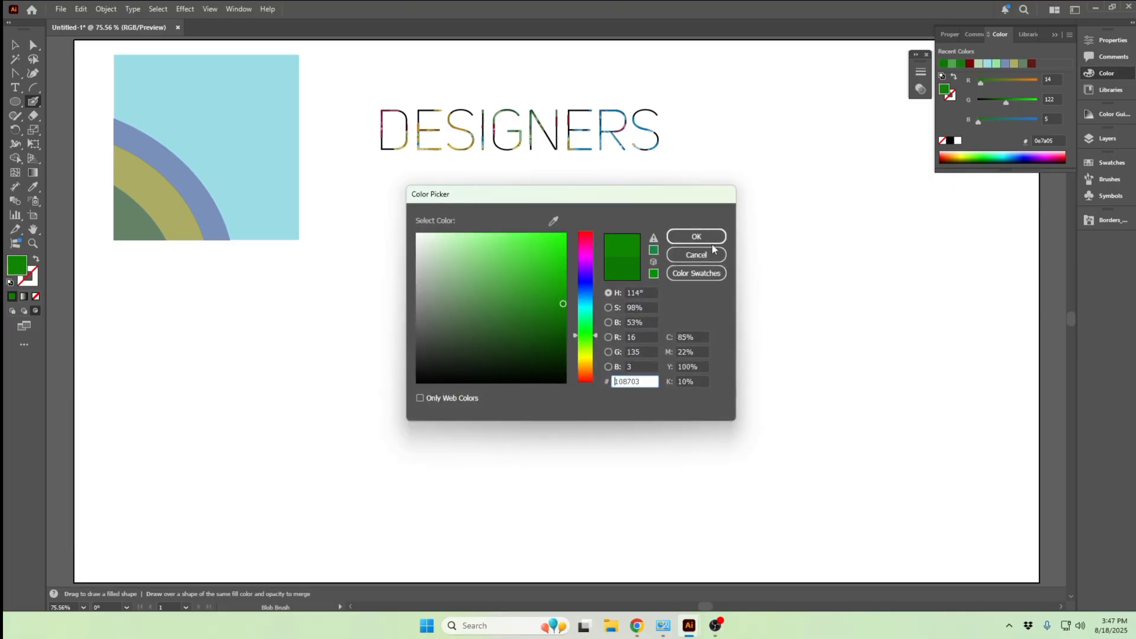
pyautogui.click(698, 237)
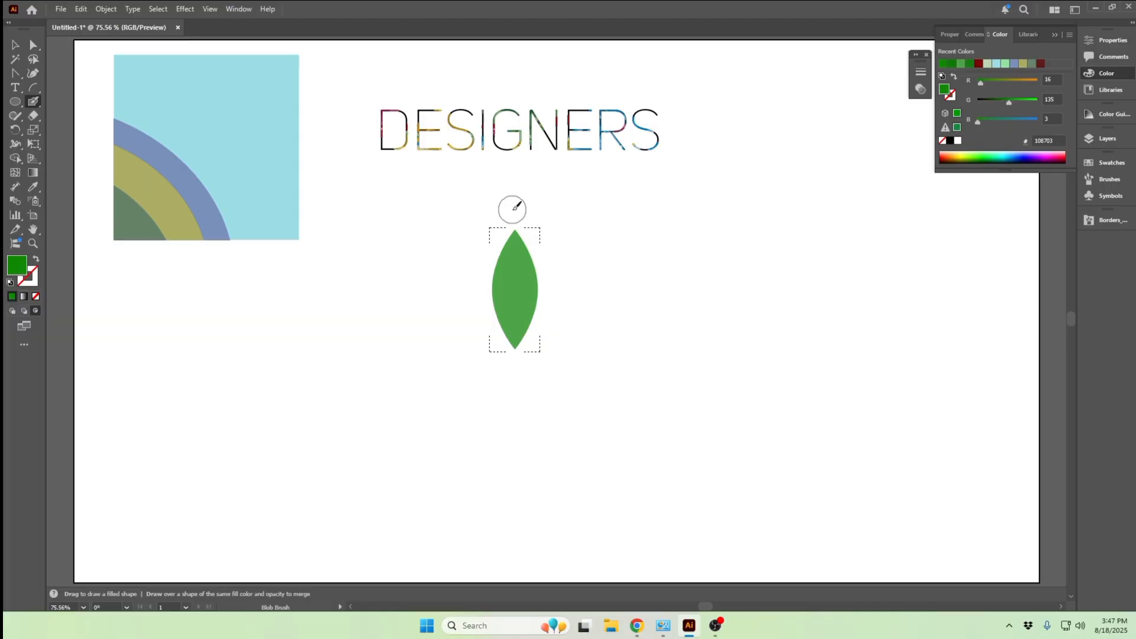
pyautogui.moveTo(512, 202)
pyautogui.mouseDown()
pyautogui.moveTo(531, 306)
pyautogui.moveTo(516, 349)
pyautogui.mouseUp()
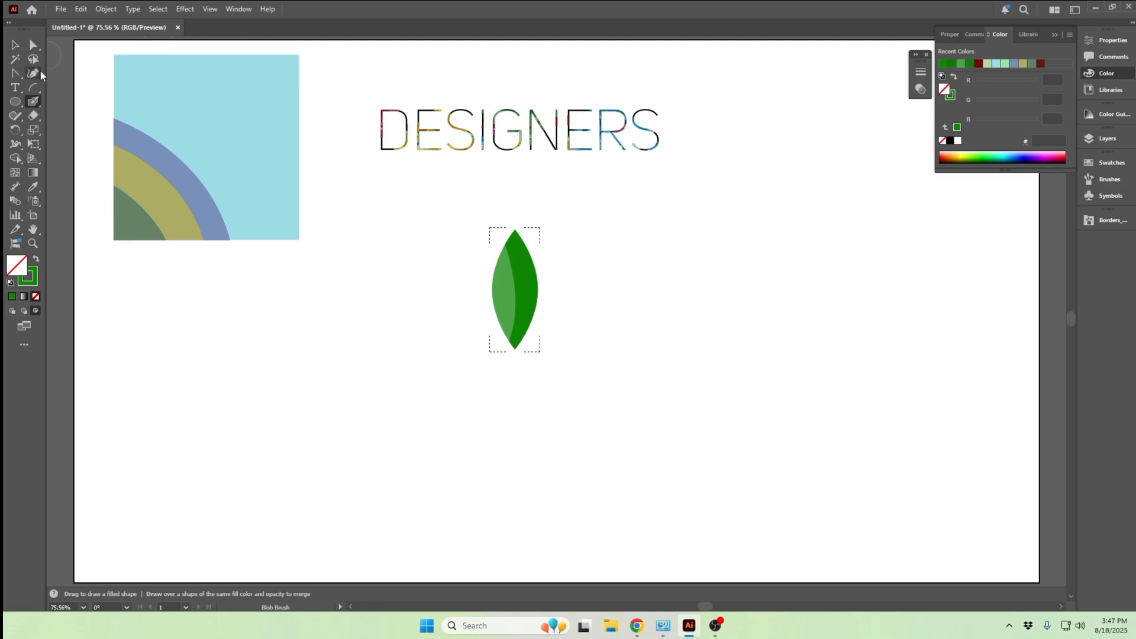
# Step: Arrange the striped square, the two-tone leaf and the DESIGNERS text side by side in a row across the middle of the artboard
pyautogui.click(12, 45)
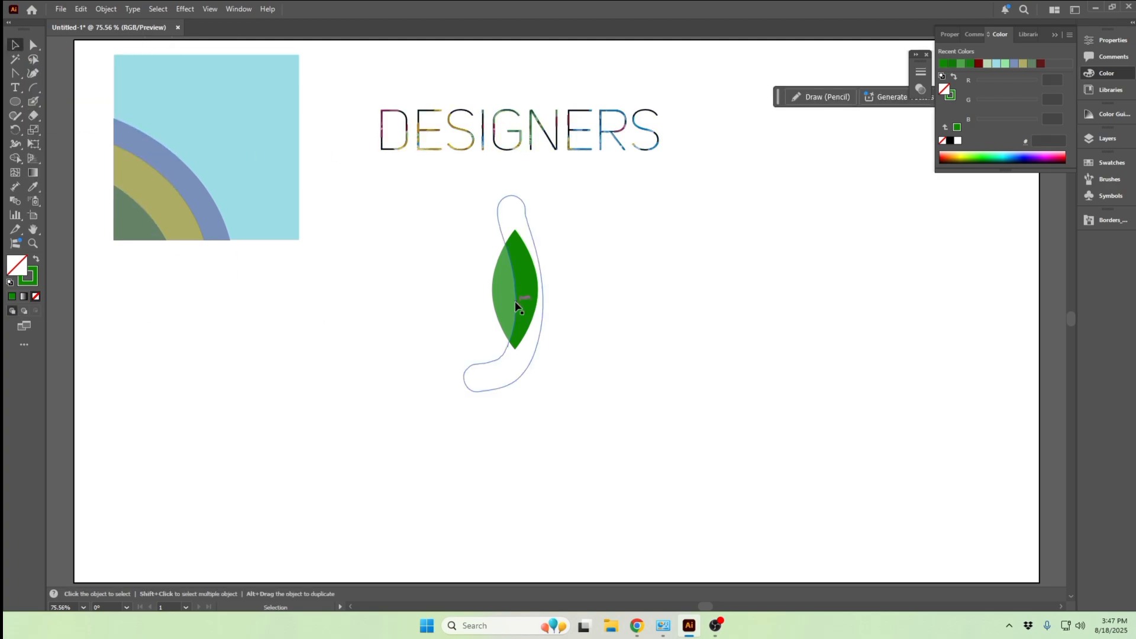
pyautogui.moveTo(516, 305); pyautogui.dragTo(354, 243)
pyautogui.click(776, 271)
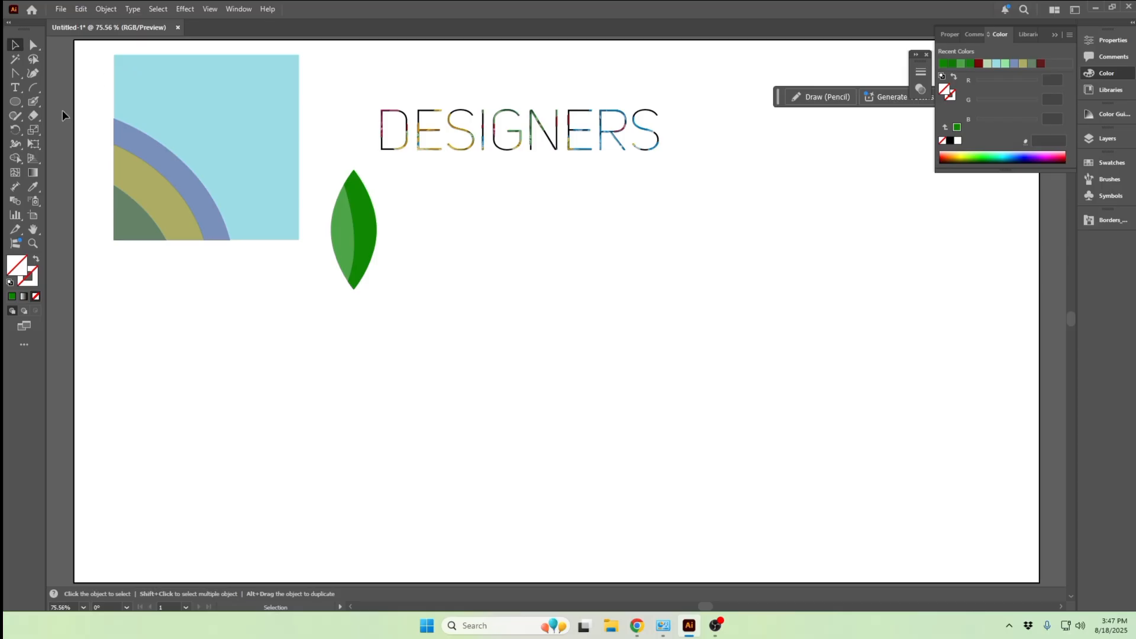
pyautogui.moveTo(456, 150); pyautogui.dragTo(575, 314)
pyautogui.moveTo(373, 256); pyautogui.dragTo(410, 290)
pyautogui.moveTo(425, 309); pyautogui.dragTo(449, 309)
pyautogui.click(264, 253)
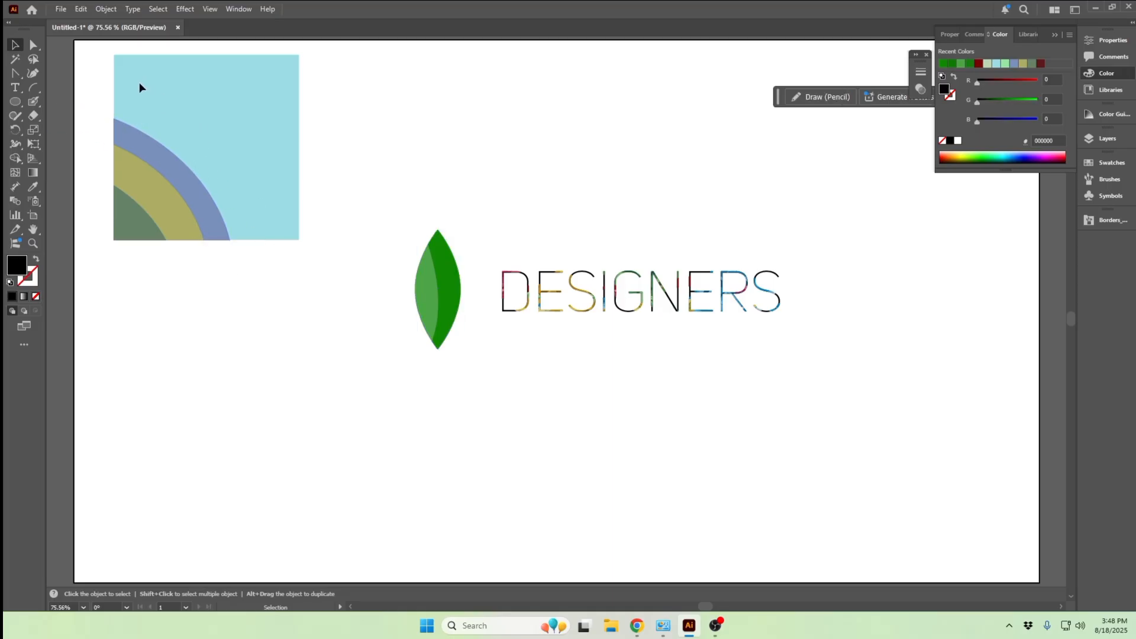
pyautogui.moveTo(79, 43); pyautogui.dragTo(312, 322)
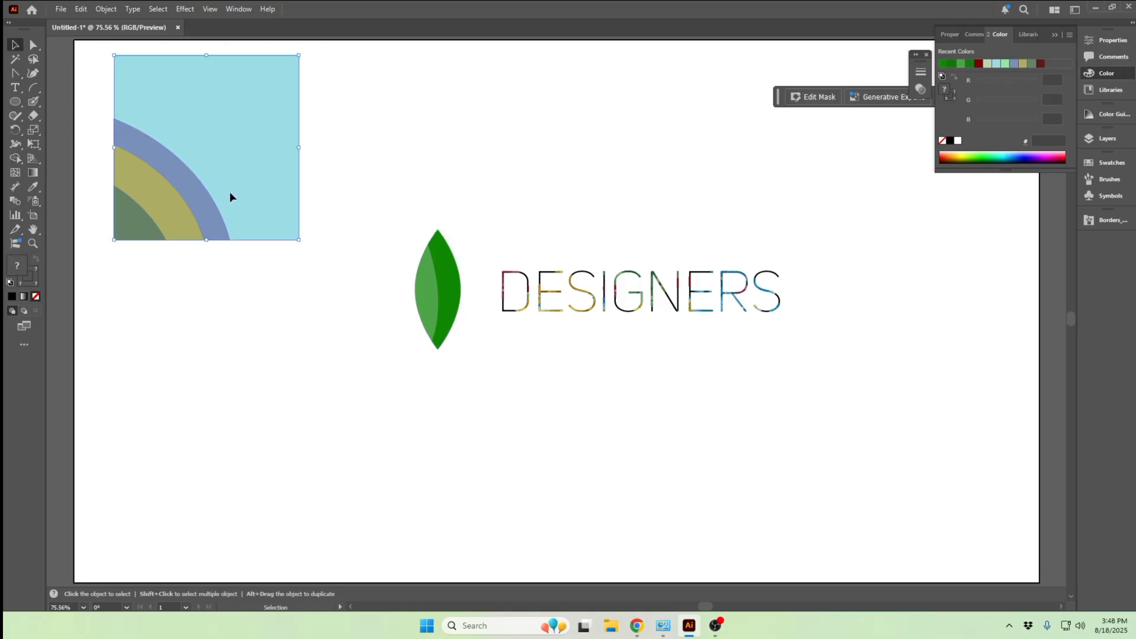
pyautogui.moveTo(184, 162); pyautogui.dragTo(258, 300)
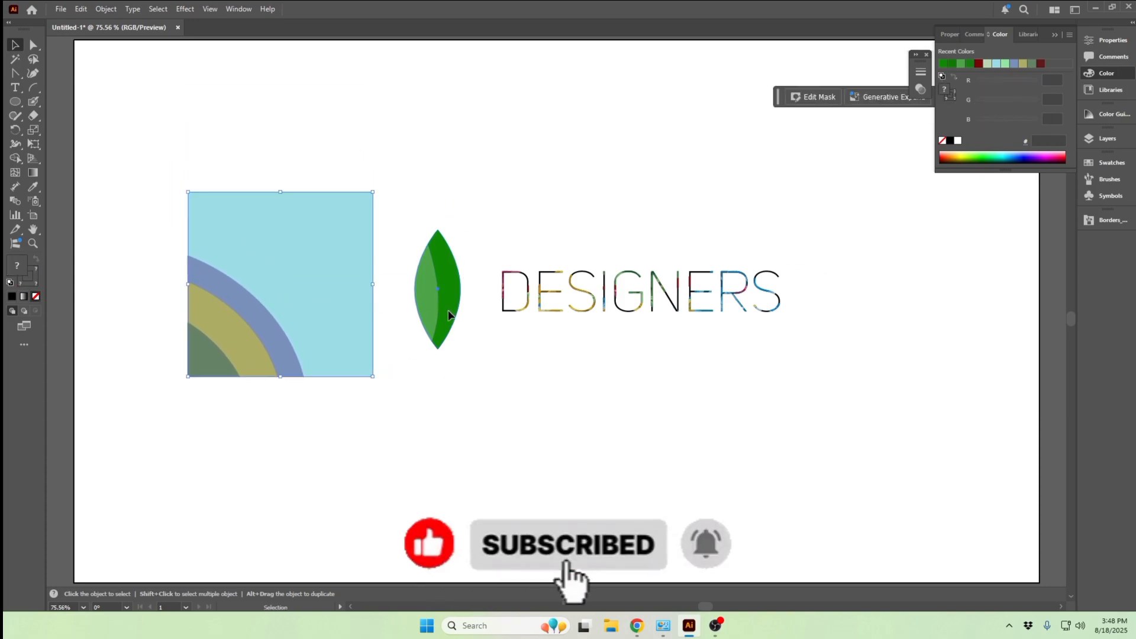